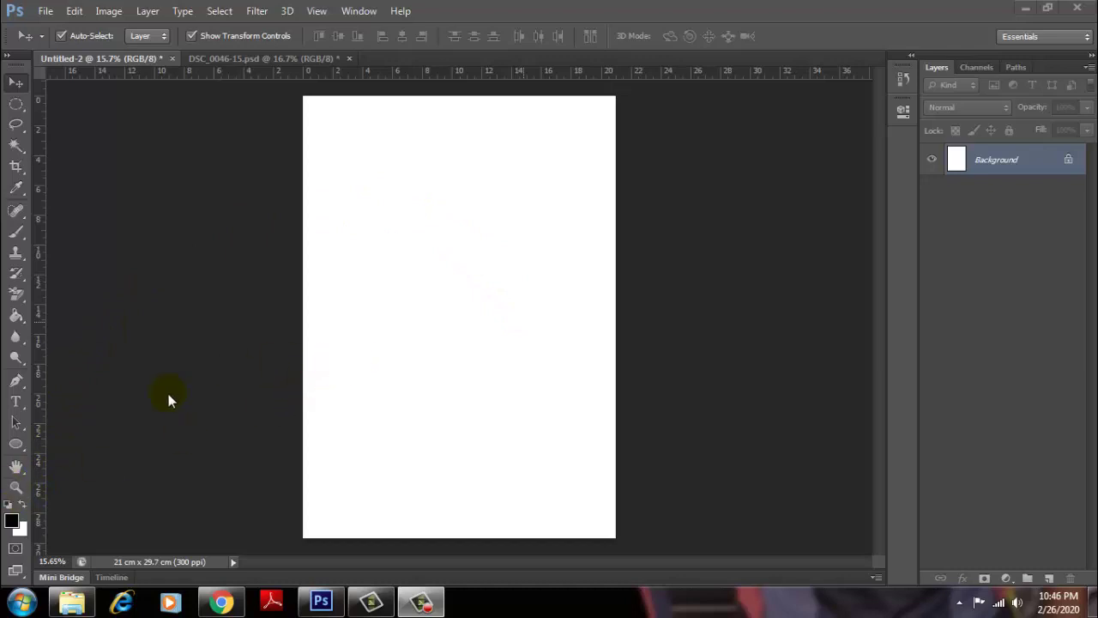
# Step: Zoom in on the blank A4 page with the Zoom tool, stepping up to 50%
pyautogui.press('z')
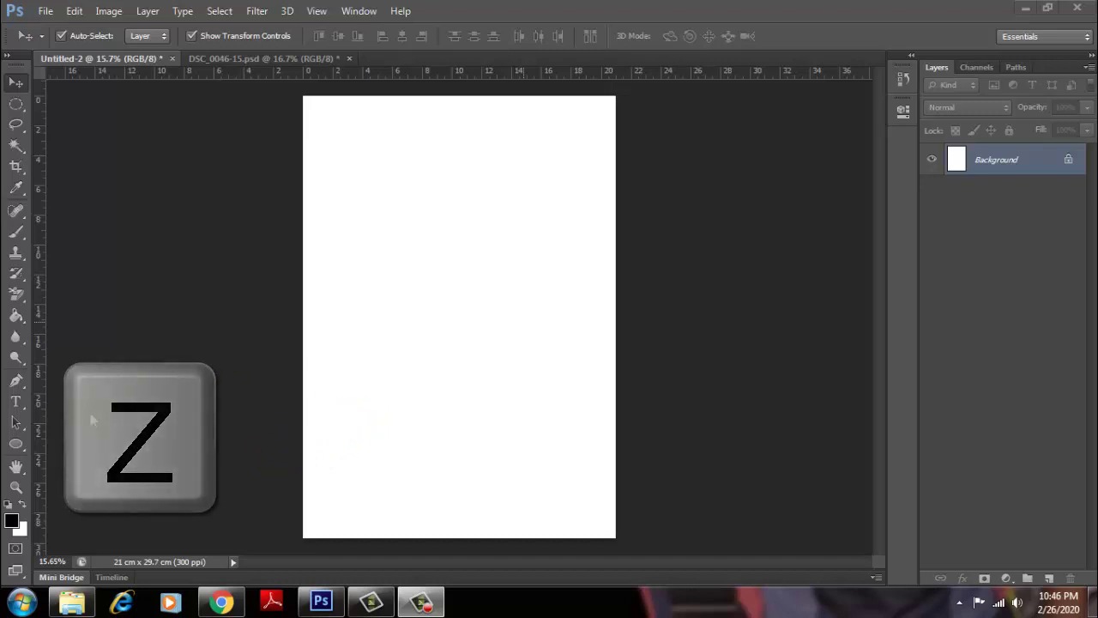
pyautogui.click(330, 390)
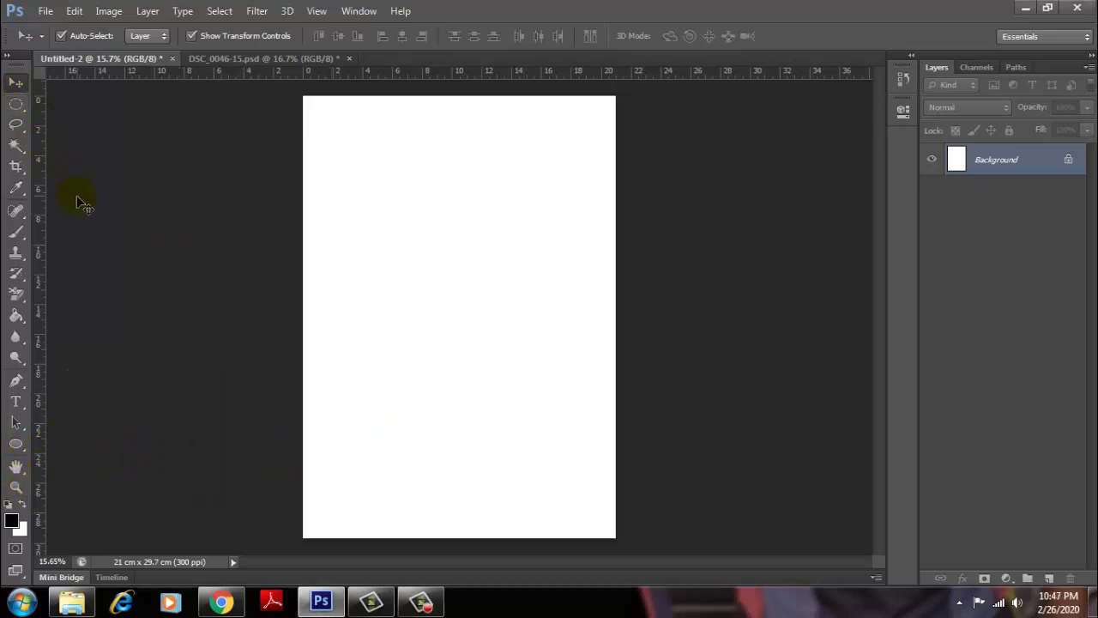
pyautogui.press('z')
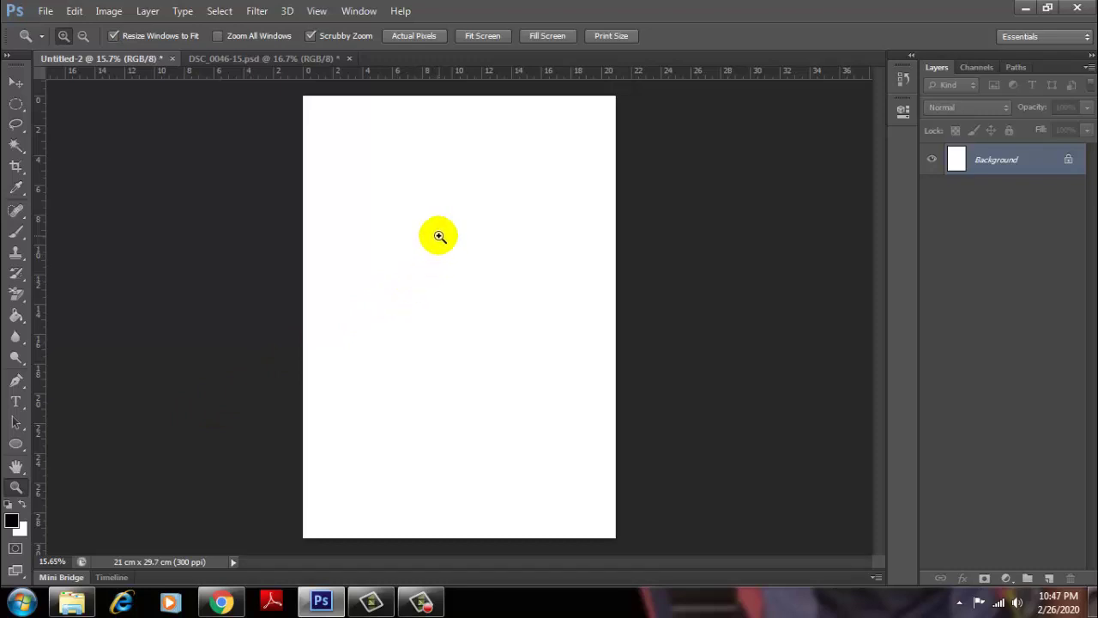
pyautogui.click(439, 236)
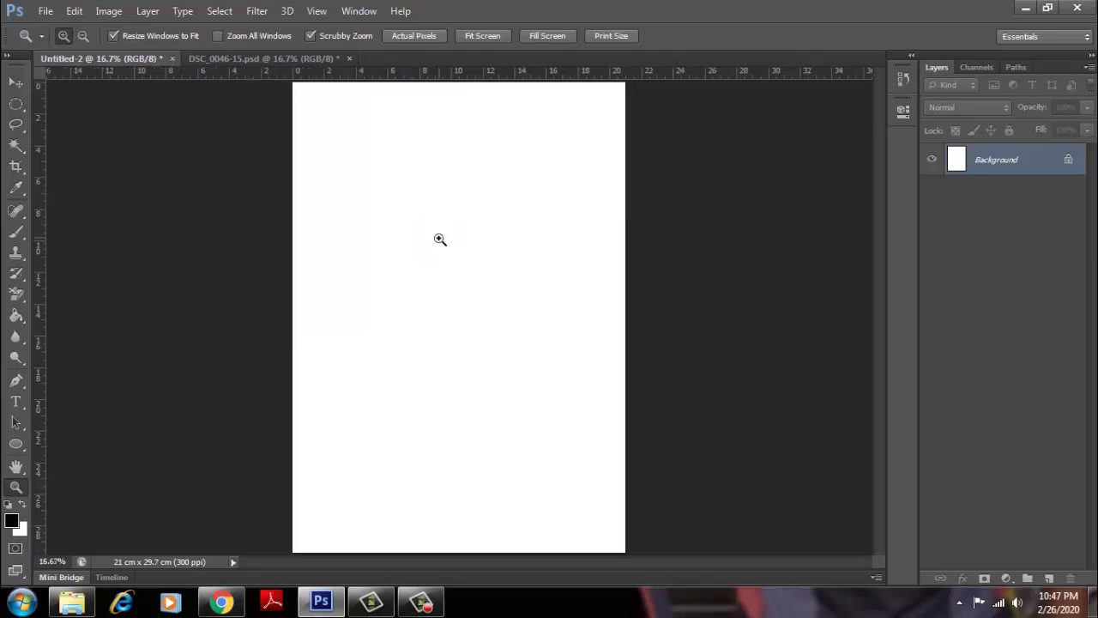
pyautogui.click(440, 238)
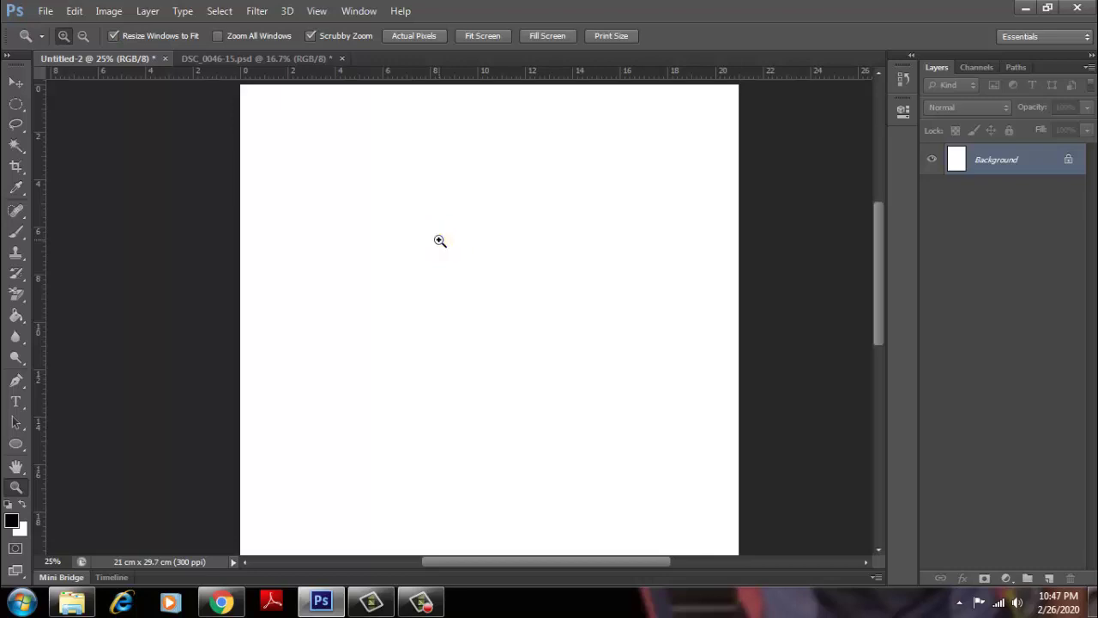
pyautogui.click(439, 240)
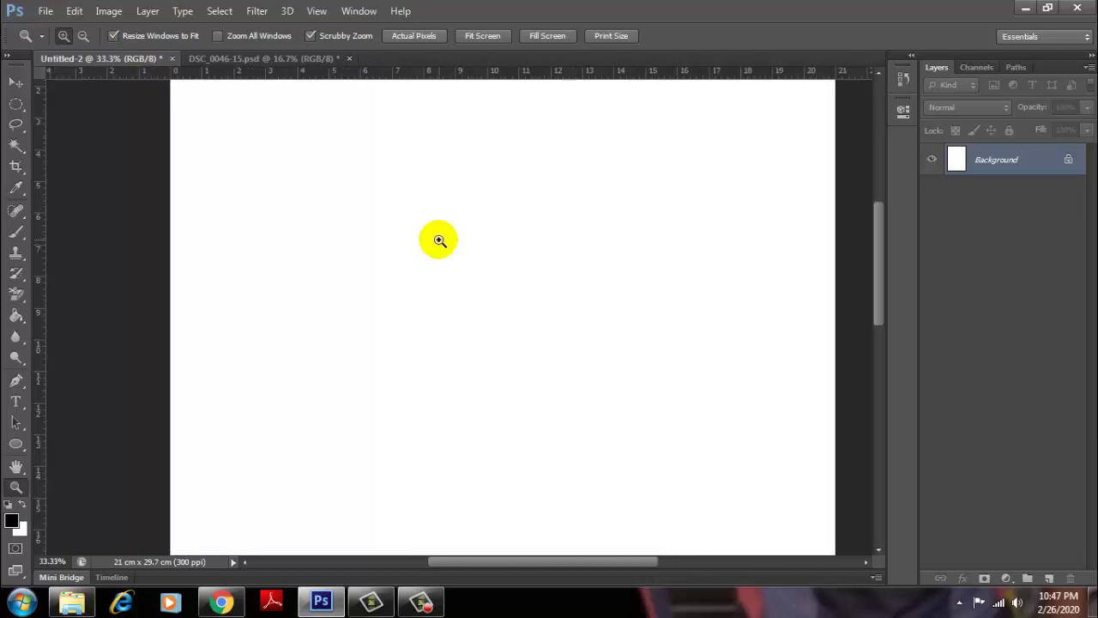
pyautogui.click(440, 240)
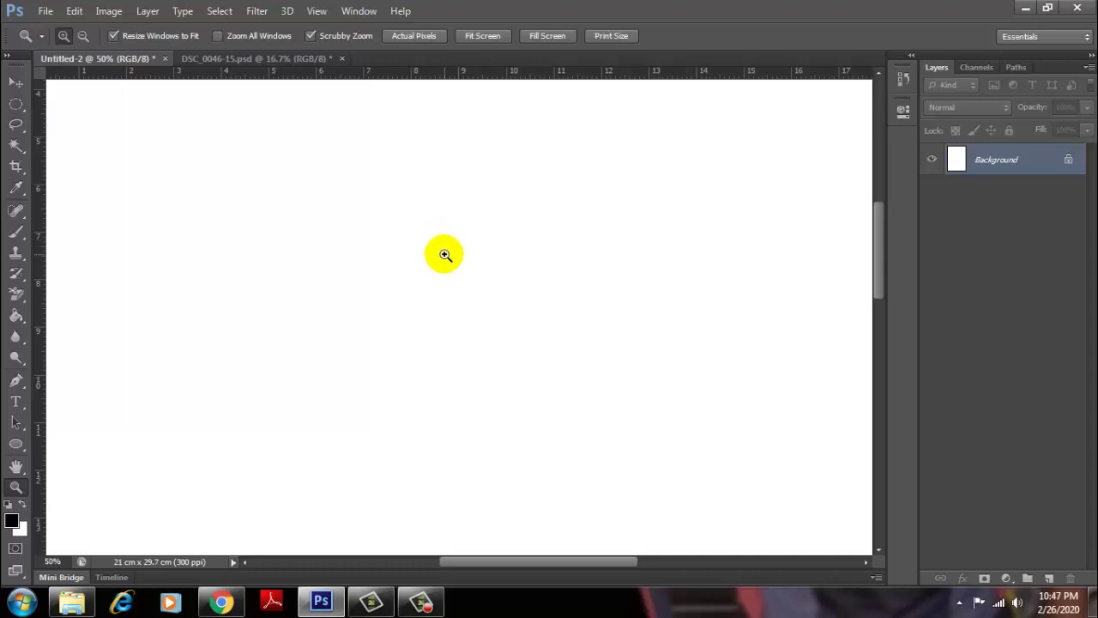
# Step: Alt-click with the Zoom tool to zoom back out to 12.5%
pyautogui.press('alt')
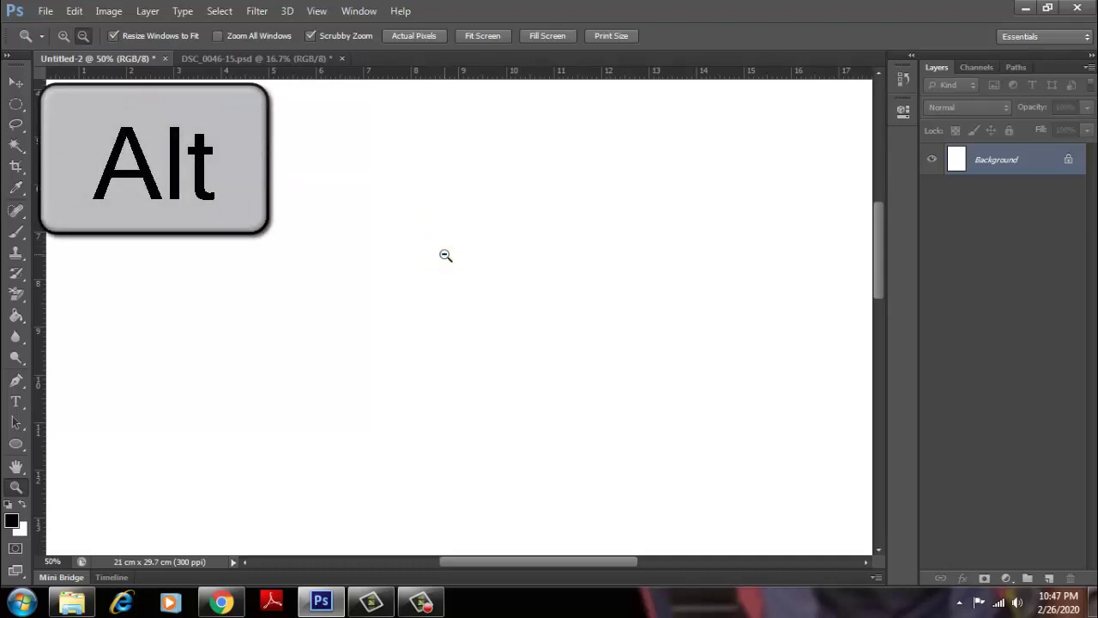
pyautogui.keyDown('alt'); pyautogui.click(444, 255); pyautogui.keyUp('alt')
pyautogui.keyDown('alt'); pyautogui.click(444, 255); pyautogui.keyUp('alt')
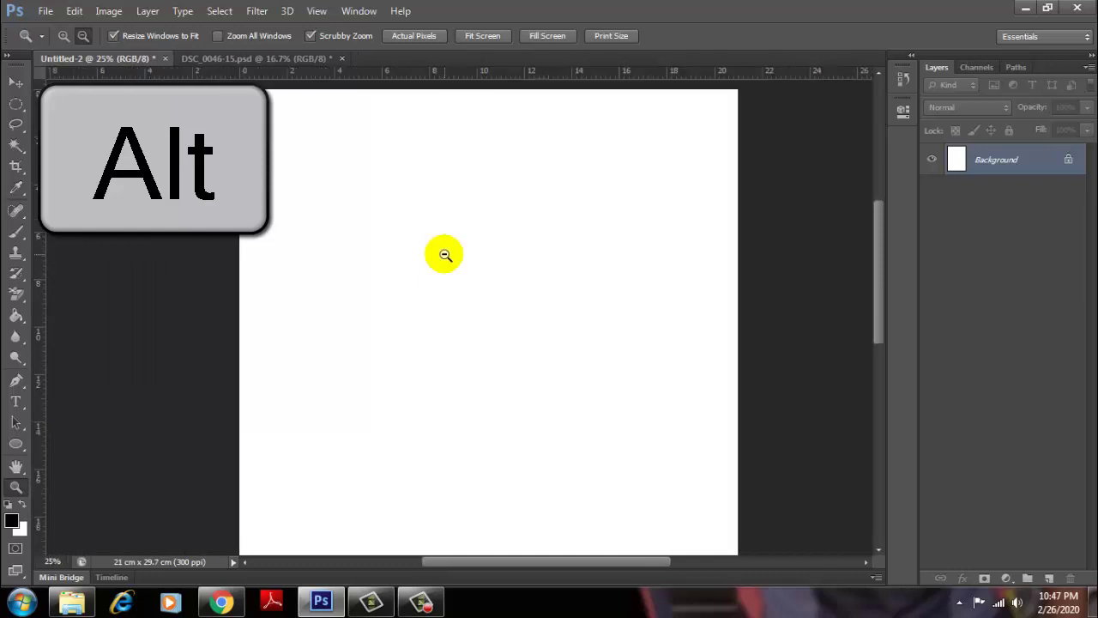
pyautogui.keyDown('alt'); pyautogui.click(444, 255); pyautogui.keyUp('alt')
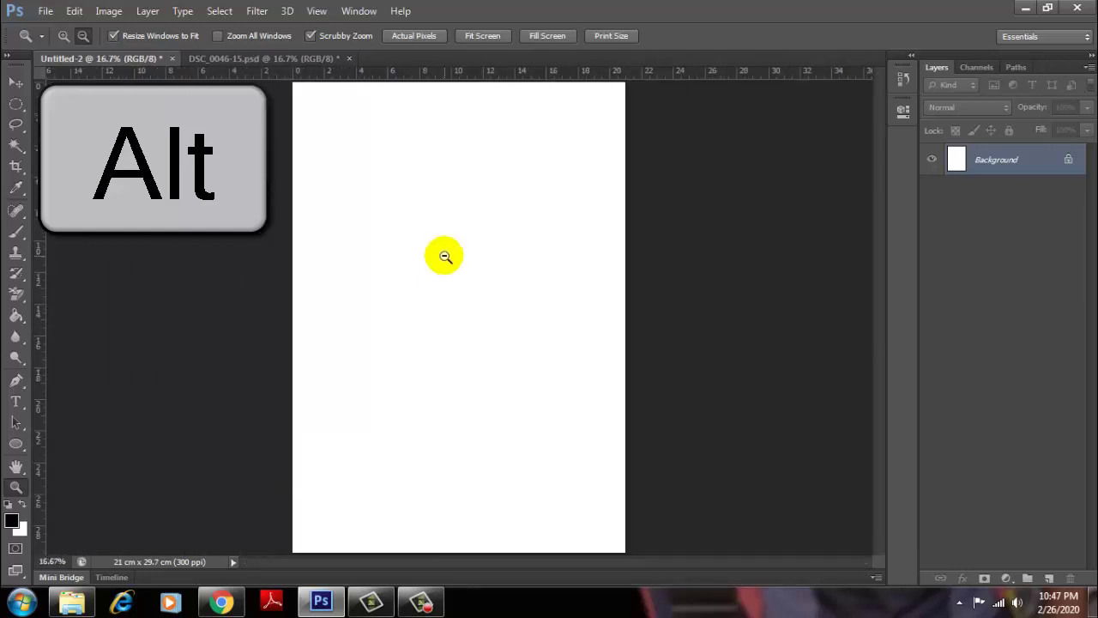
pyautogui.keyDown('alt'); pyautogui.click(445, 257); pyautogui.keyUp('alt')
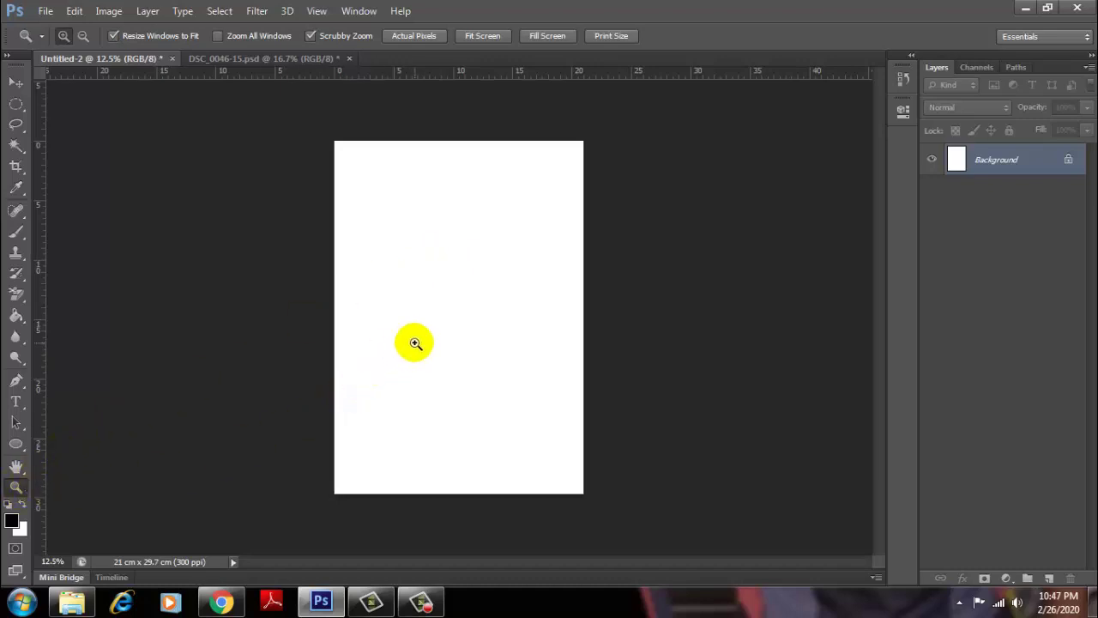
# Step: Use the right-click zoom menu to zoom out to 6.25%, then back to 8.33%
pyautogui.rightClick(481, 190)
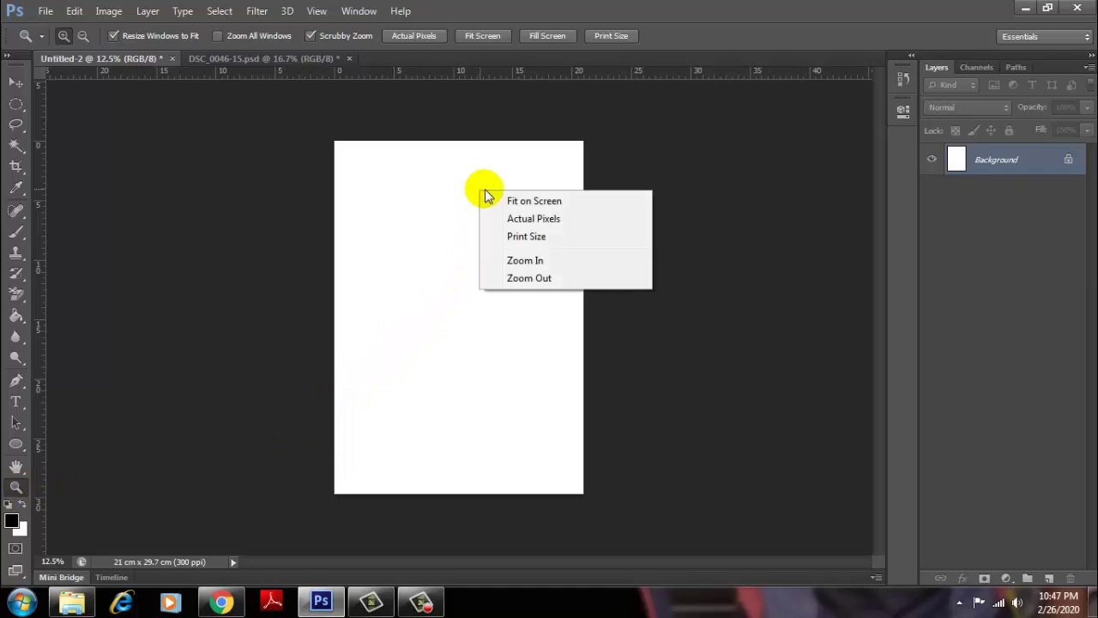
pyautogui.click(547, 278)
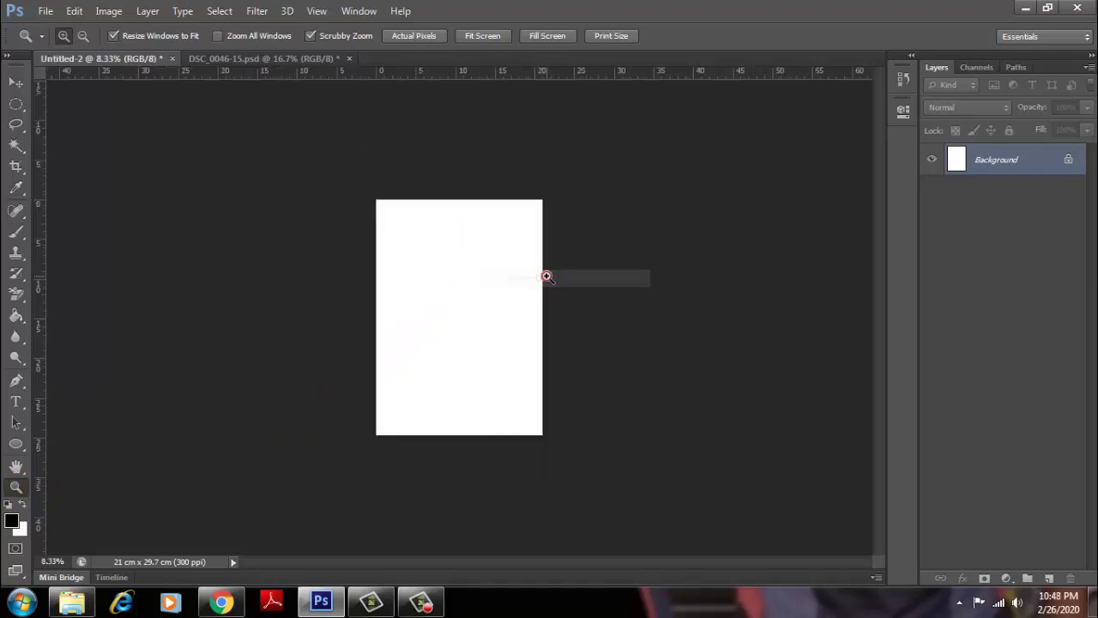
pyautogui.rightClick(494, 271)
pyautogui.click(561, 358)
pyautogui.rightClick(485, 276)
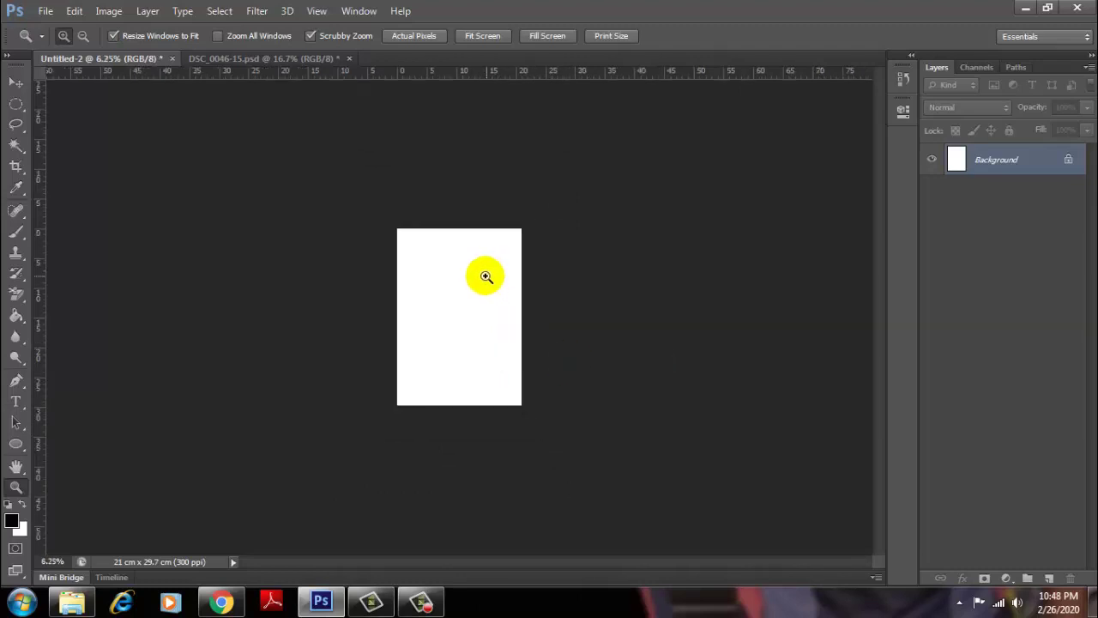
pyautogui.click(556, 348)
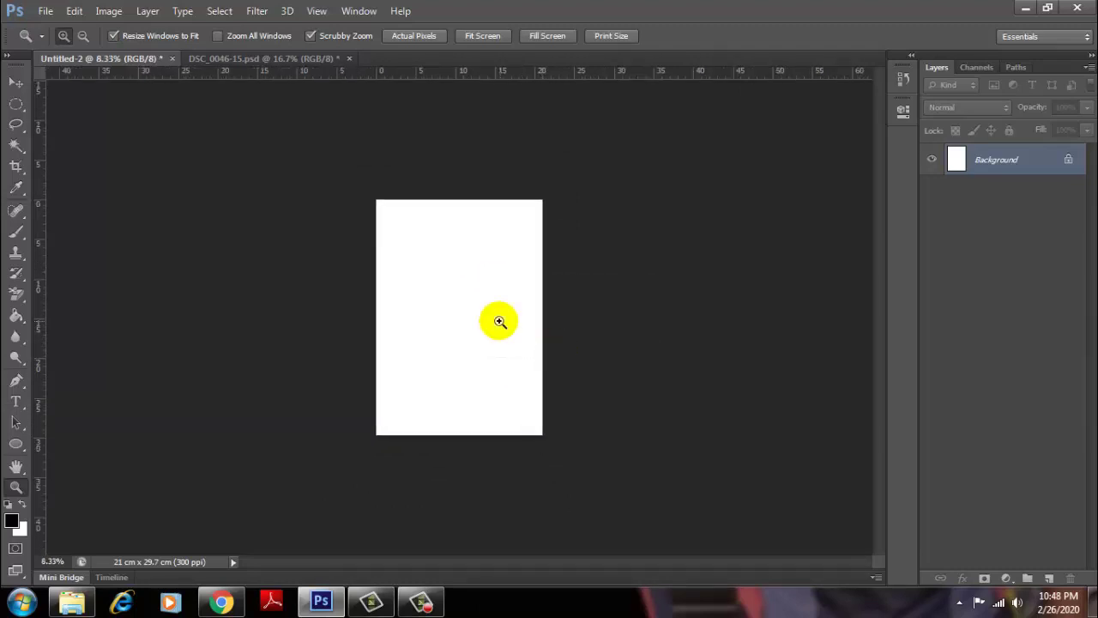
# Step: Zoom back in through 12.5% and 16.7% to 25% from the right-click menu
pyautogui.rightClick(497, 320)
pyautogui.click(561, 392)
pyautogui.rightClick(522, 341)
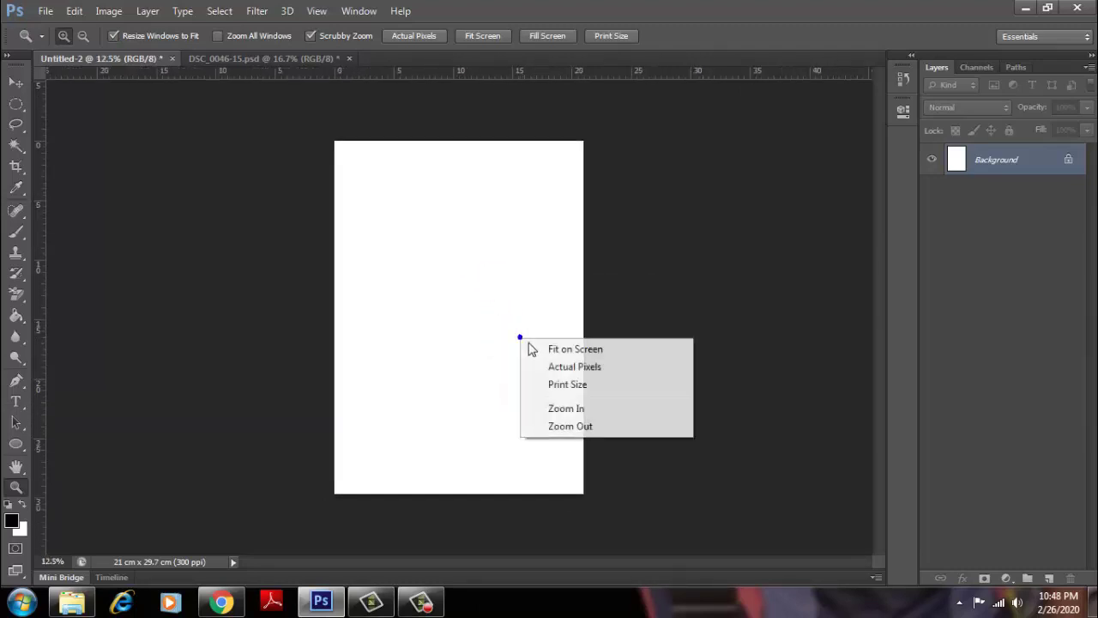
pyautogui.click(575, 409)
pyautogui.rightClick(518, 328)
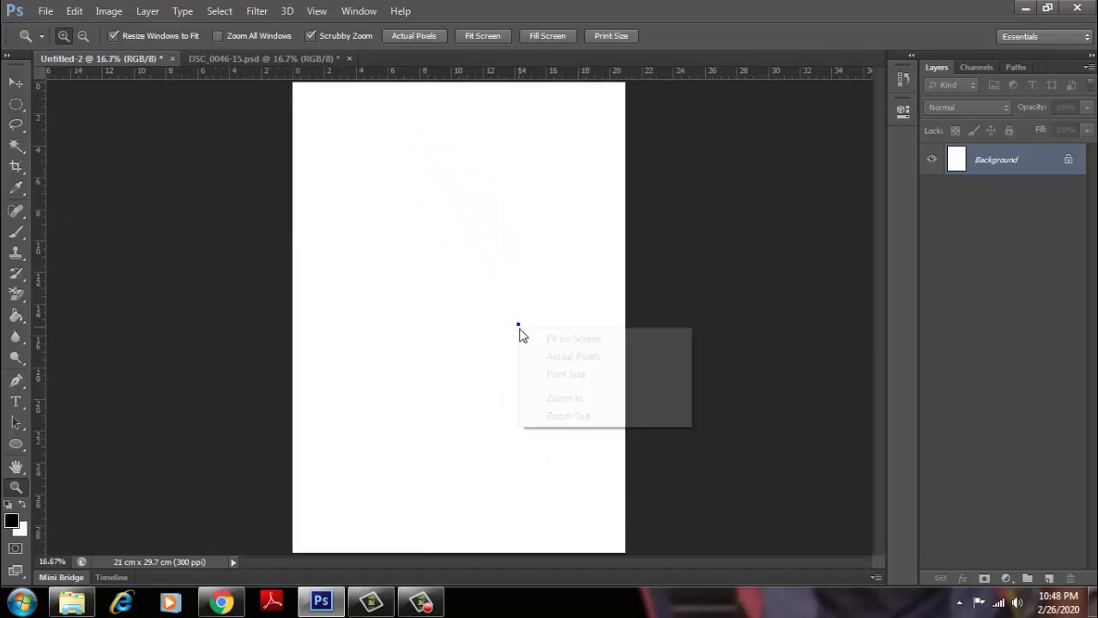
pyautogui.click(582, 400)
# Step: Fit the whole page on screen at 16.28%, then dismiss the zoom menu
pyautogui.rightClick(509, 280)
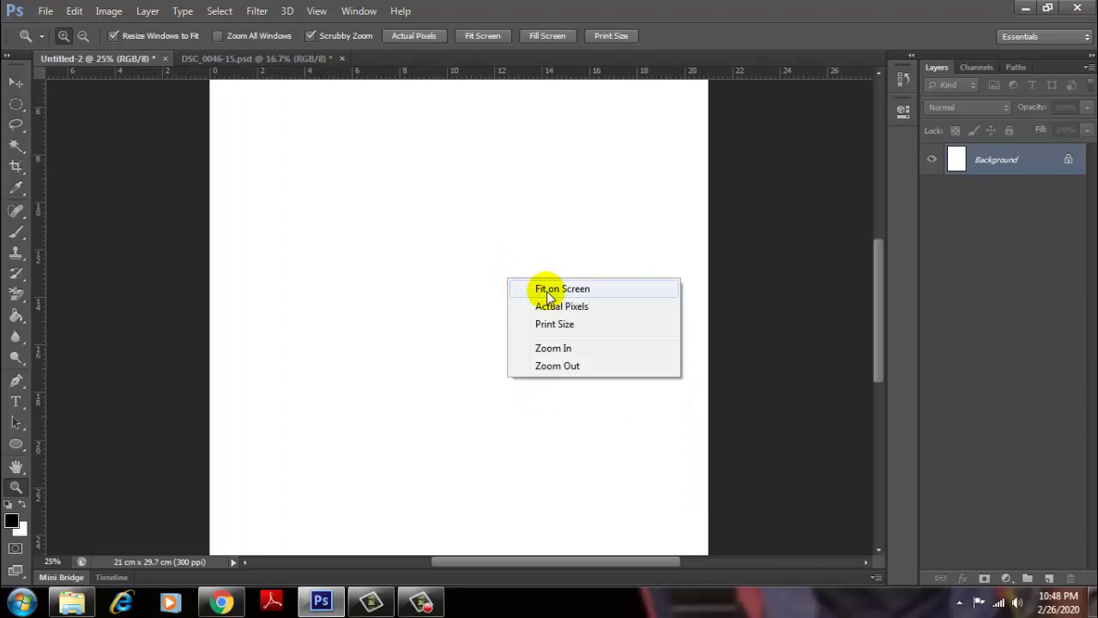
pyautogui.click(546, 290)
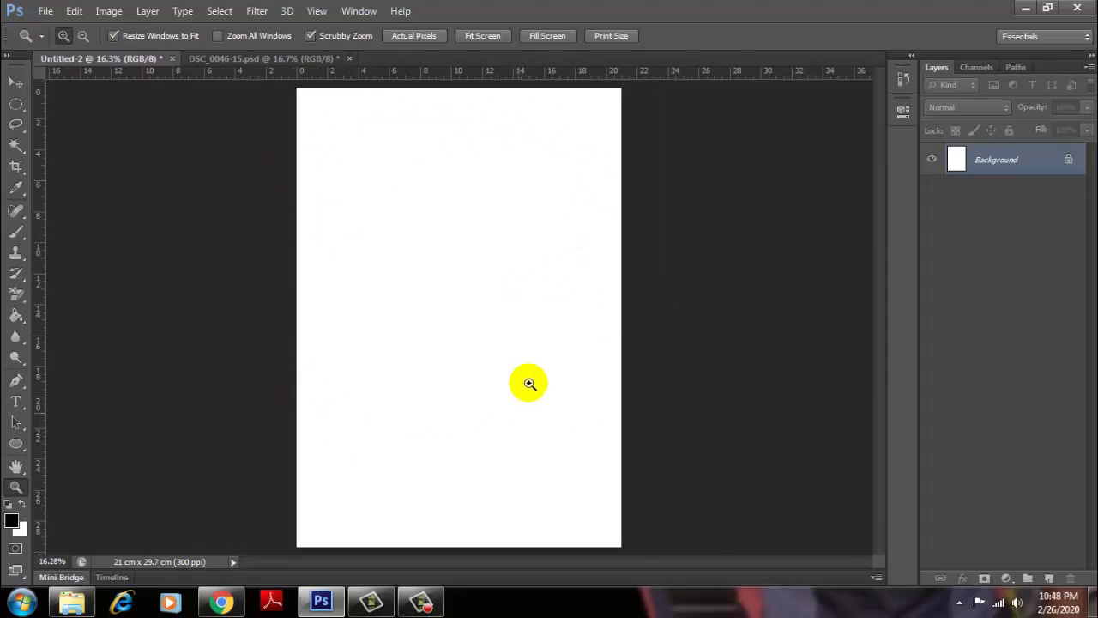
pyautogui.rightClick(529, 291)
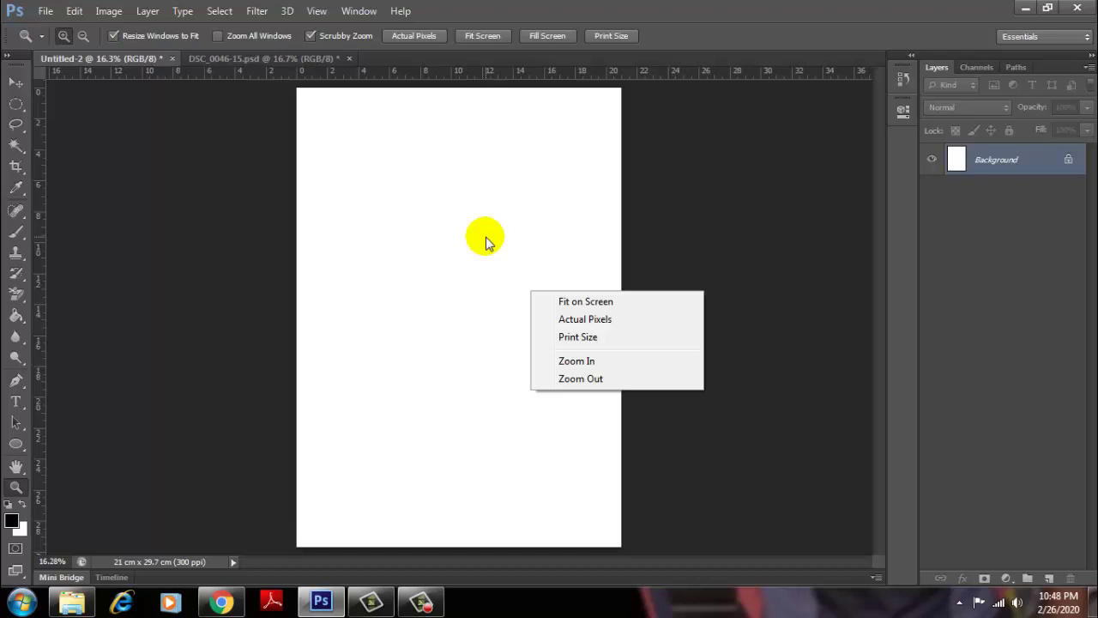
pyautogui.click(486, 239)
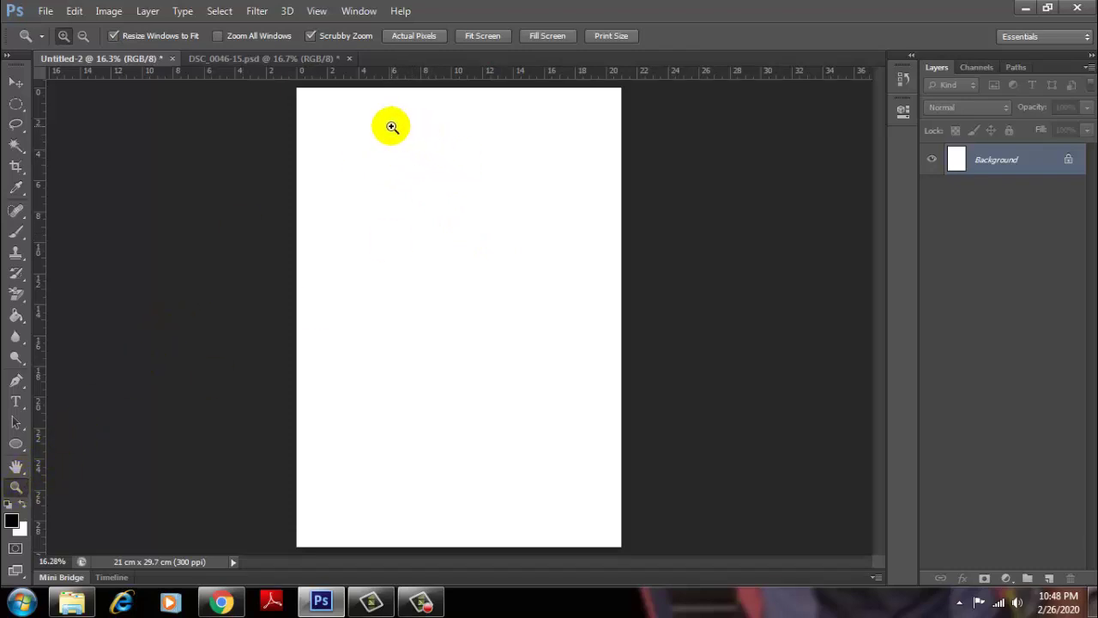
# Step: Scrubby-zoom by dragging on the canvas, from 3200% back down to 10.64%
pyautogui.click(392, 126)
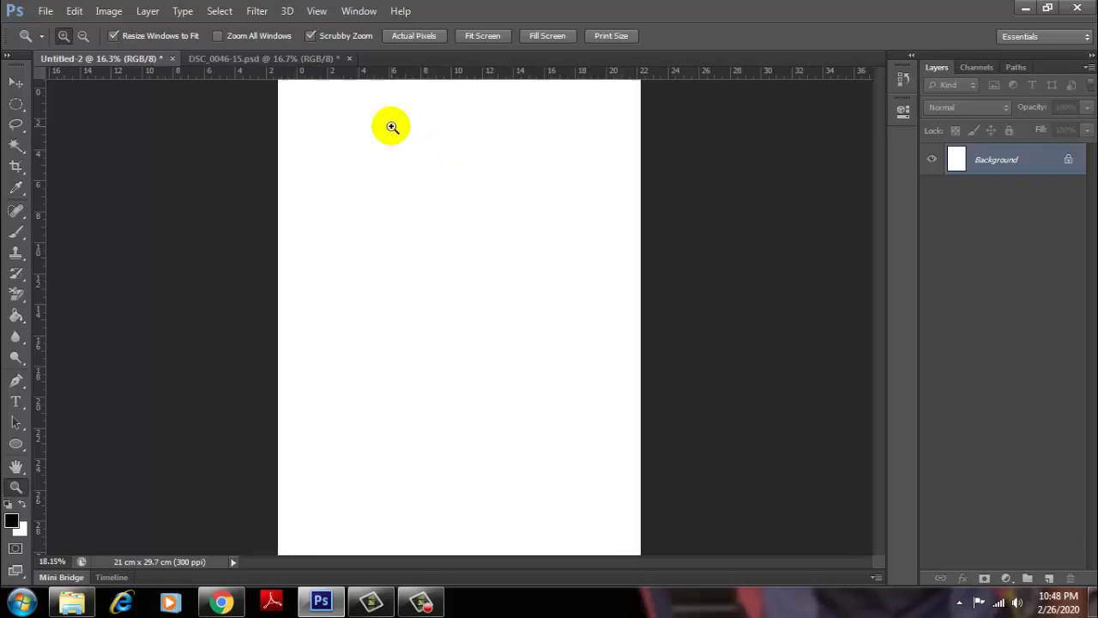
pyautogui.click(424, 120)
pyautogui.moveTo(400, 126); pyautogui.dragTo(591, 145)
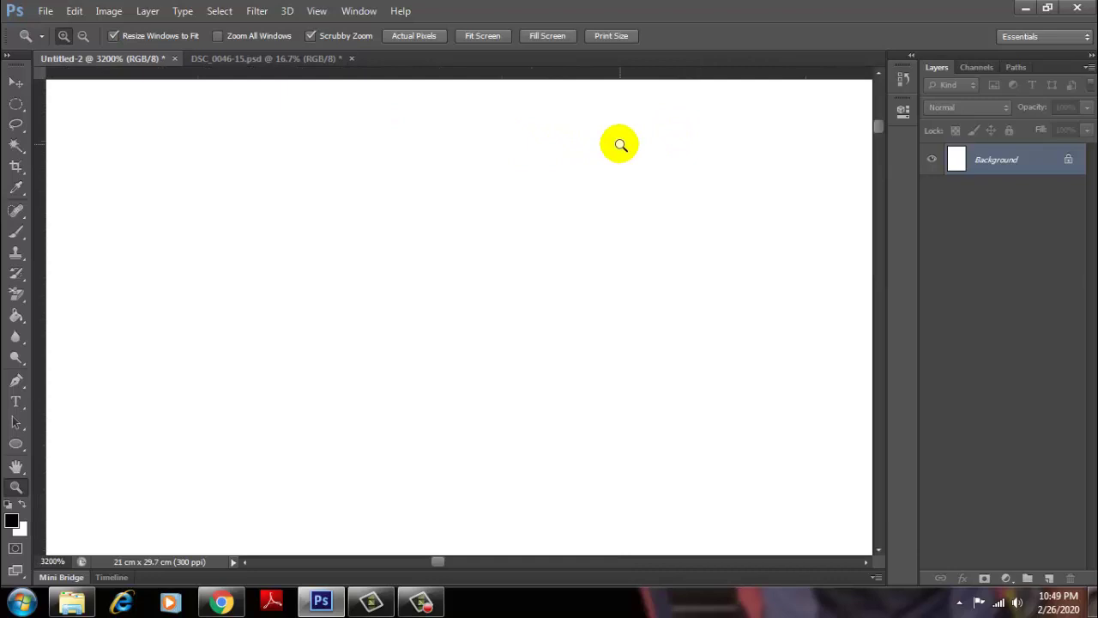
pyautogui.moveTo(620, 144)
pyautogui.mouseDown()
pyautogui.moveTo(262, 166)
pyautogui.moveTo(389, 176)
pyautogui.moveTo(444, 164)
pyautogui.moveTo(360, 177)
pyautogui.moveTo(520, 180)
pyautogui.mouseUp()
pyautogui.moveTo(557, 181)
pyautogui.mouseDown()
pyautogui.moveTo(568, 184)
pyautogui.moveTo(475, 188)
pyautogui.mouseUp()
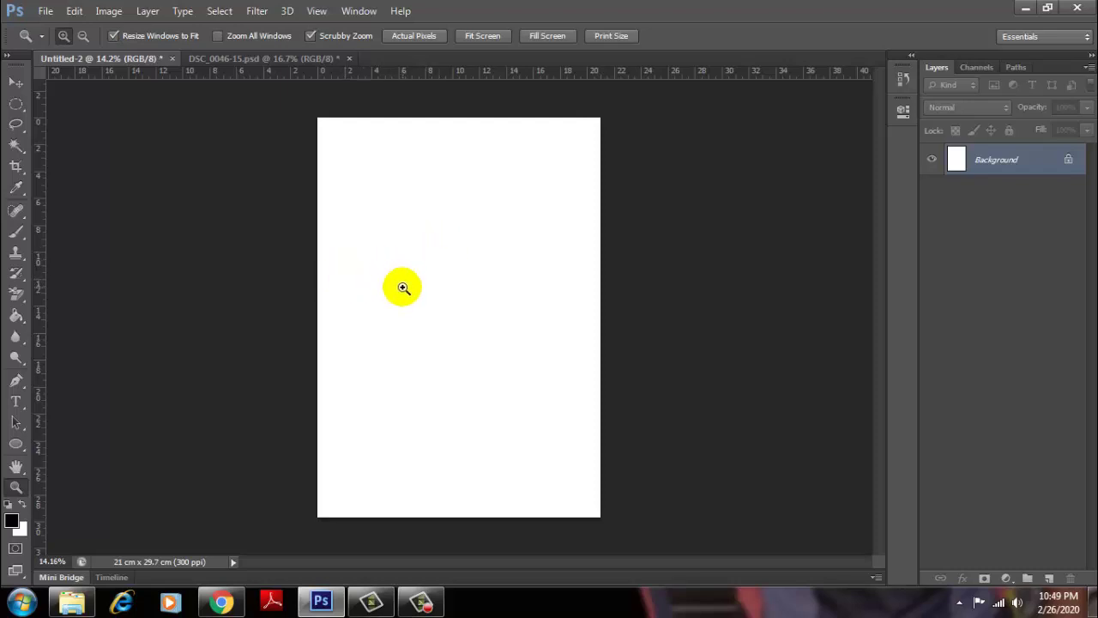
pyautogui.moveTo(404, 288); pyautogui.dragTo(414, 299)
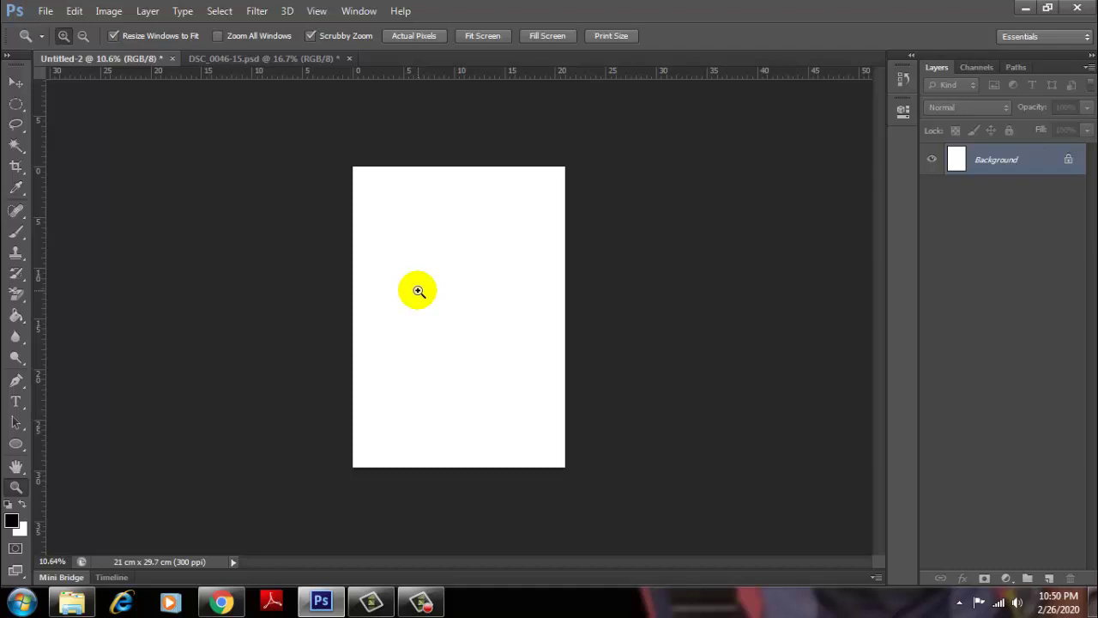
# Step: Turn on Zoom with Scroll Wheel in General preferences, confirm, and click the page
pyautogui.click(77, 14)
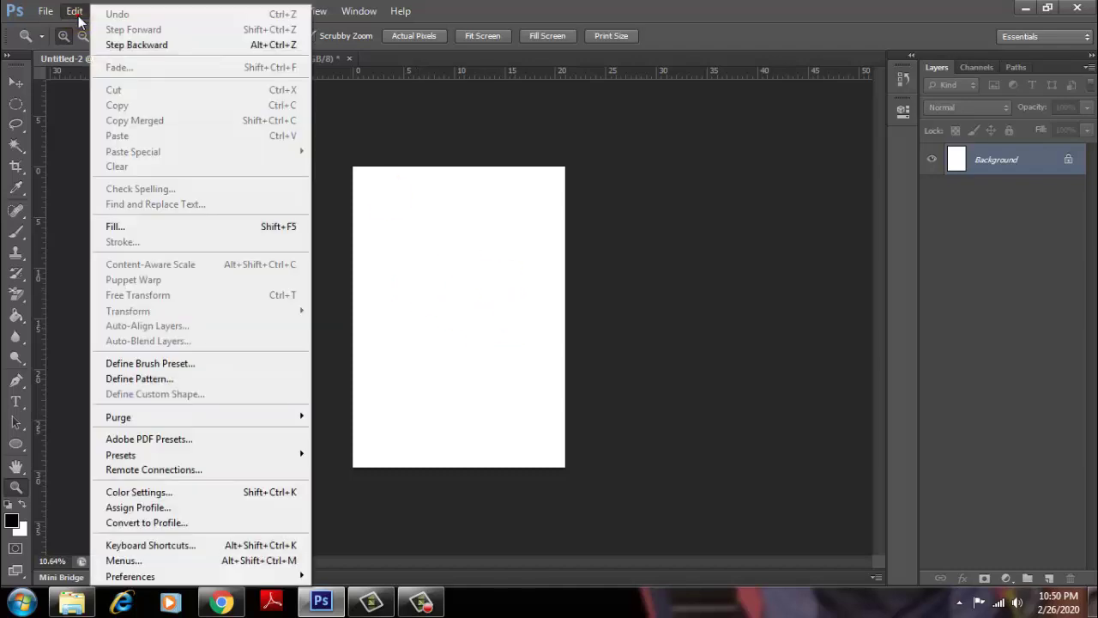
pyautogui.moveTo(130, 576)
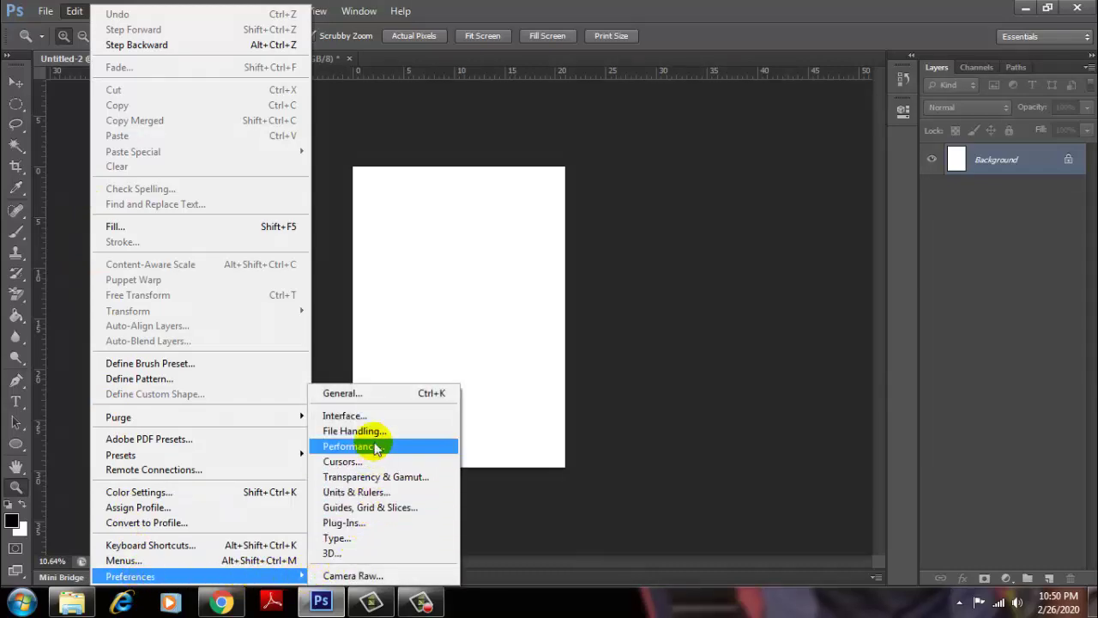
pyautogui.click(361, 396)
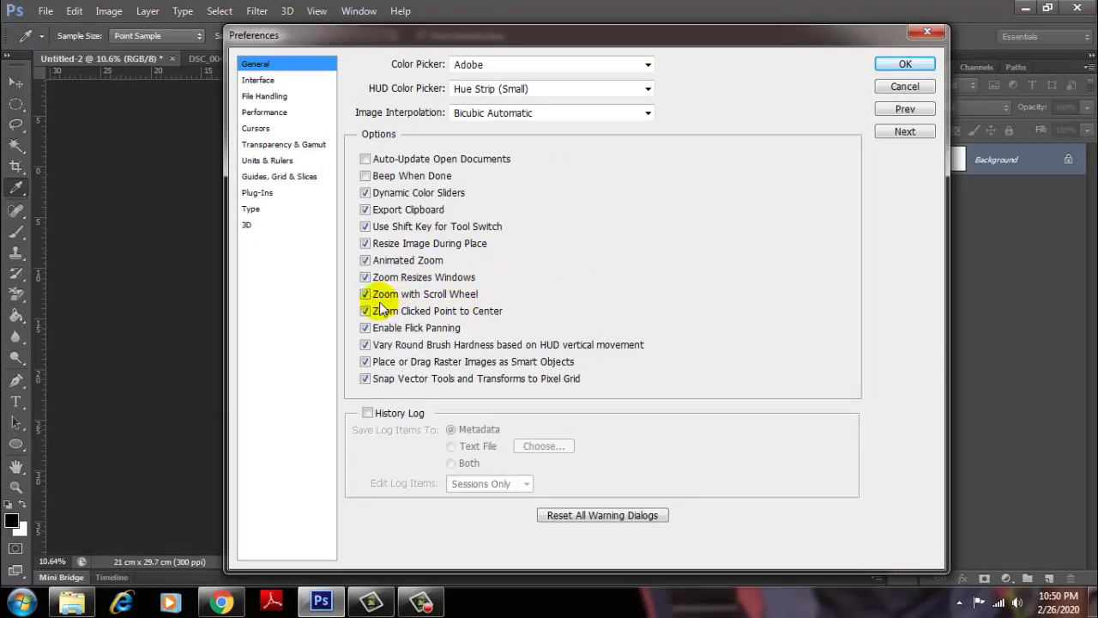
pyautogui.click(923, 69)
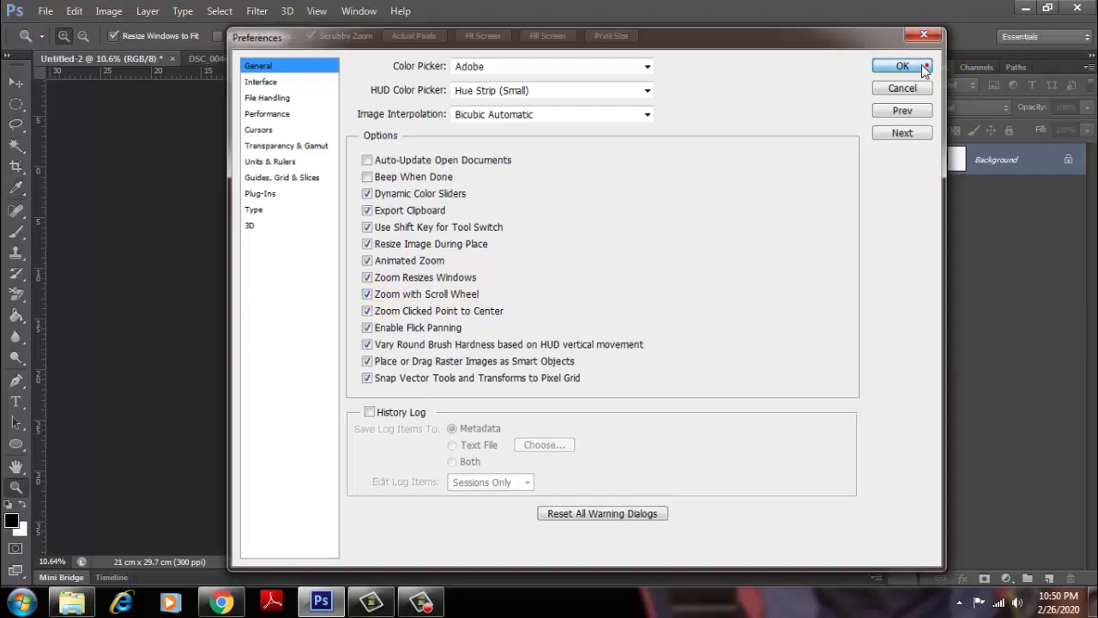
pyautogui.click(446, 275)
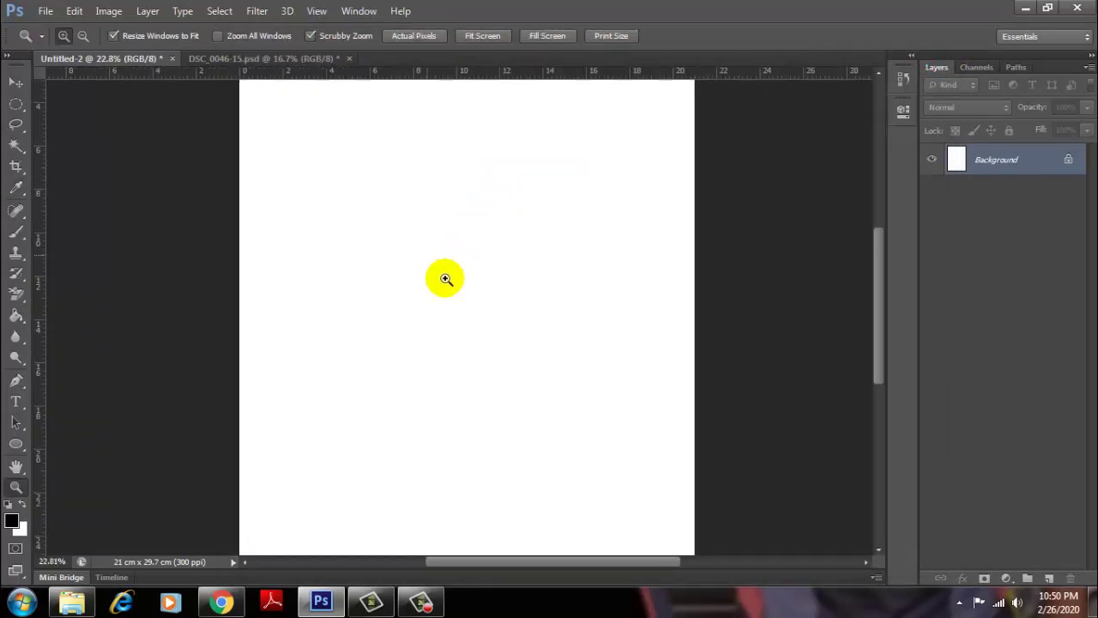
pyautogui.scroll(2, 446, 279)
pyautogui.scroll(-3, 446, 278)
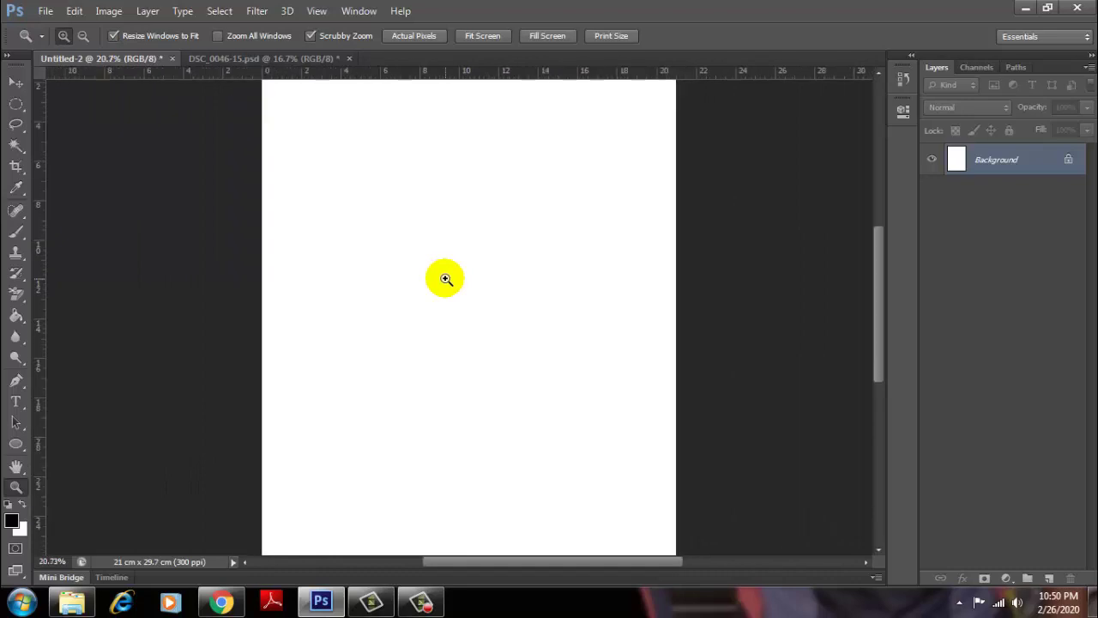
pyautogui.scroll(-1, 446, 278)
pyautogui.scroll(-1, 446, 279)
pyautogui.scroll(-1, 446, 278)
pyautogui.scroll(-1, 446, 280)
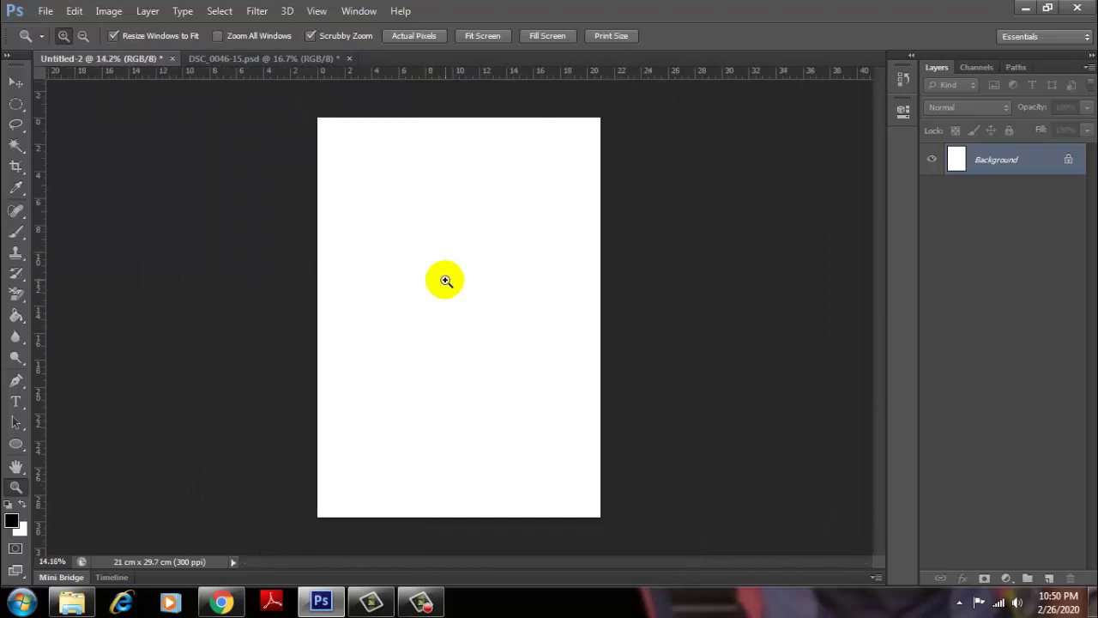
pyautogui.scroll(-4, 446, 280)
pyautogui.scroll(-3, 446, 280)
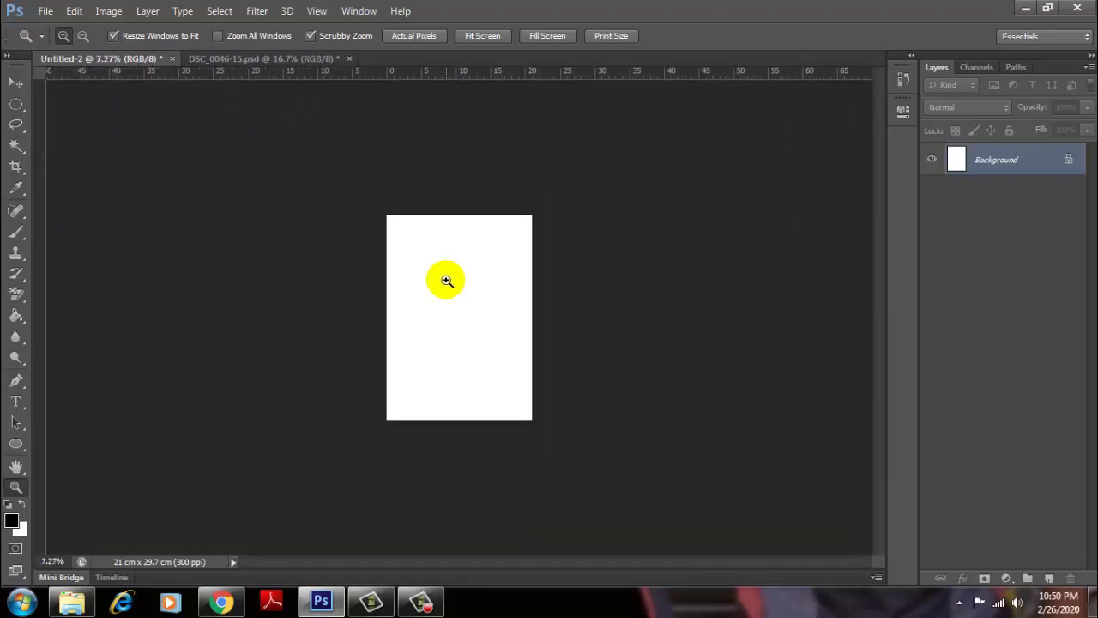
pyautogui.scroll(4, 446, 280)
pyautogui.scroll(2, 446, 280)
pyautogui.scroll(6, 446, 278)
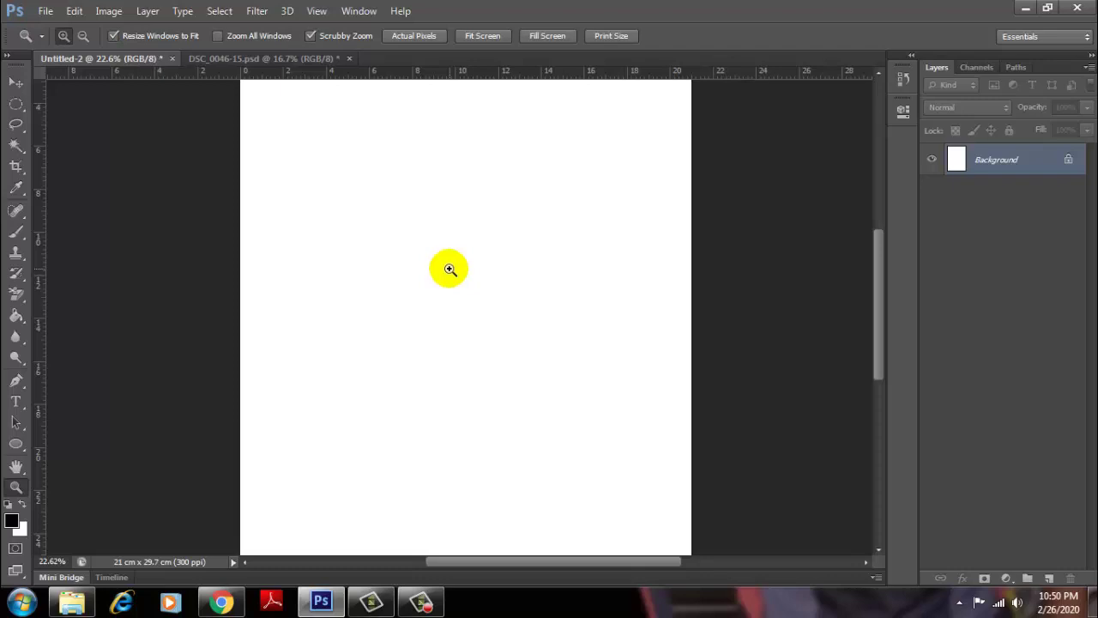
# Step: Zoom in twice with Ctrl++ to 50%, then use Ctrl+- to return to 12.5%
pyautogui.hotkey('ctrl', '+')
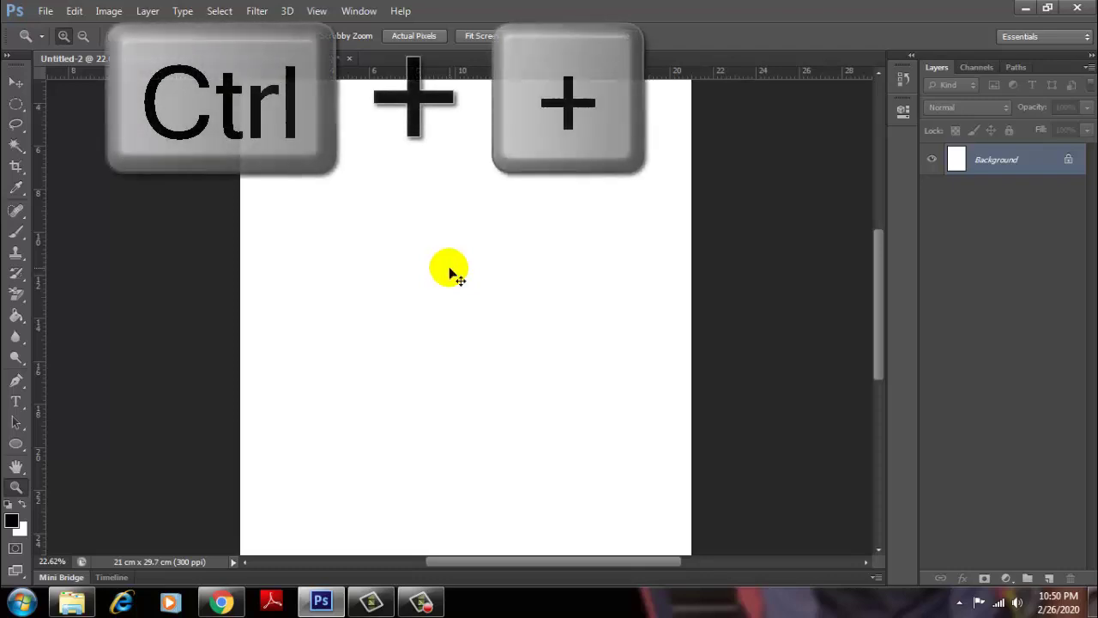
pyautogui.hotkey('ctrl', '+')
pyautogui.hotkey('ctrl', '+')
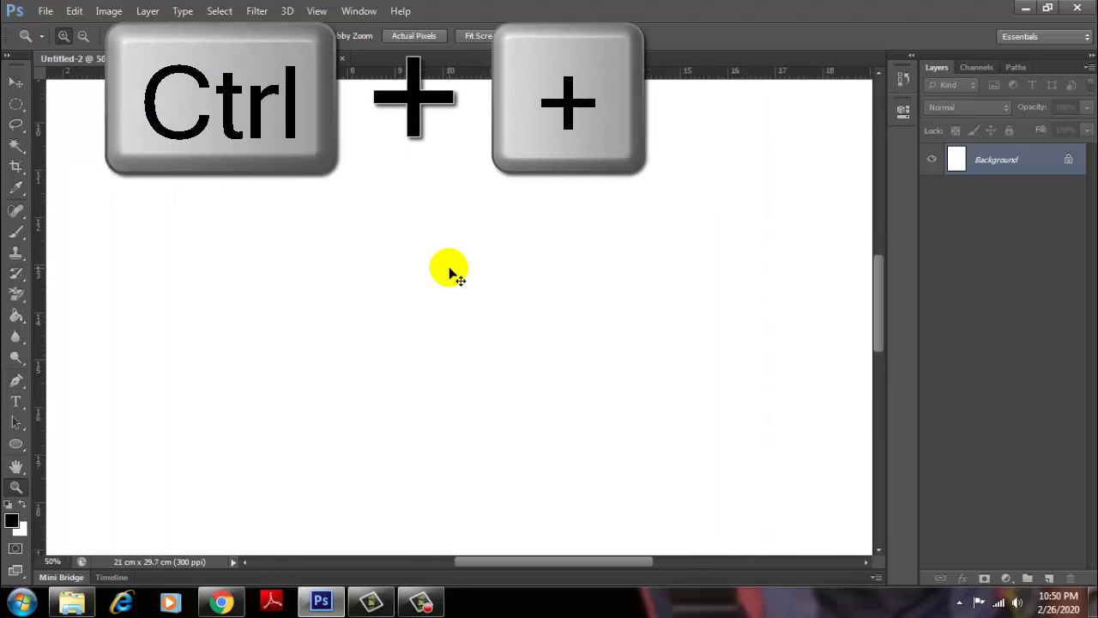
pyautogui.hotkey('ctrl', '-')
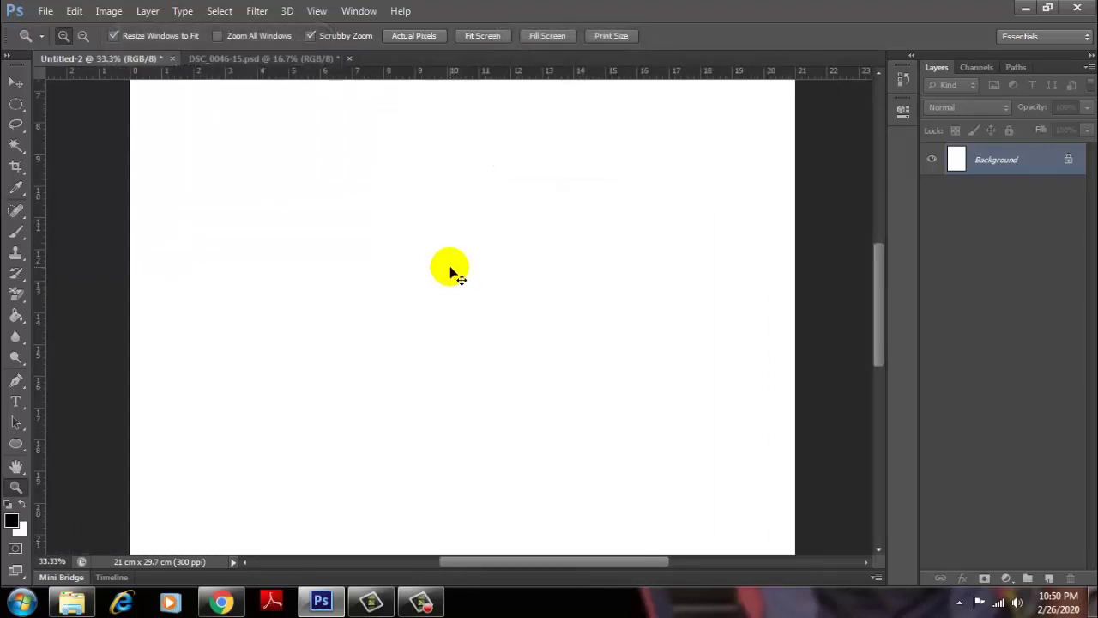
pyautogui.hotkey('ctrl', '-')
pyautogui.hotkey('ctrl', '-')
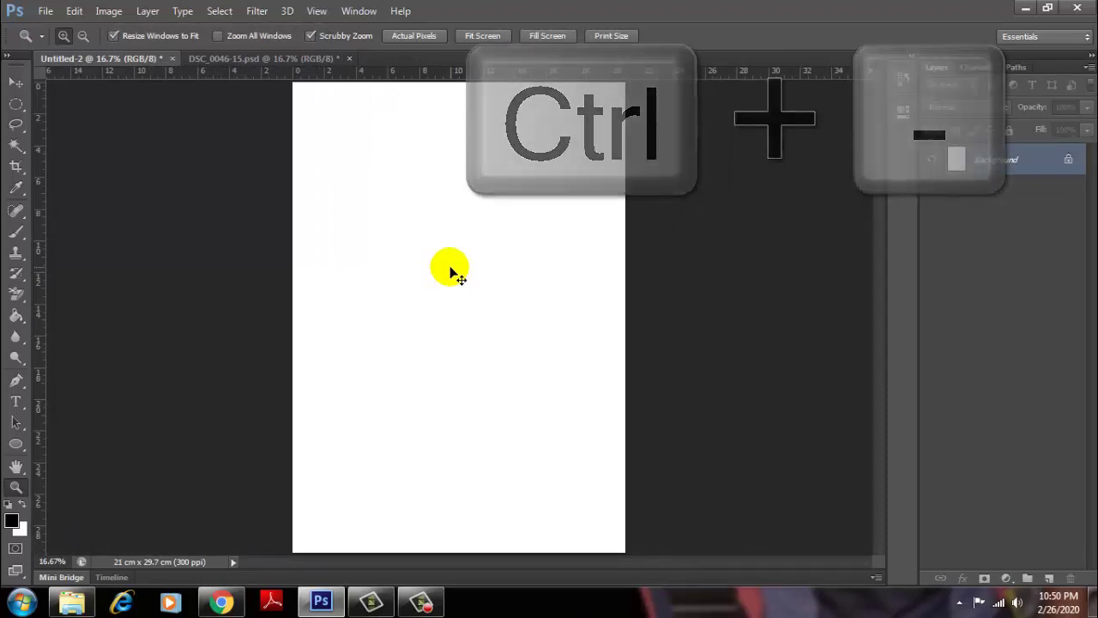
pyautogui.hotkey('ctrl', '-')
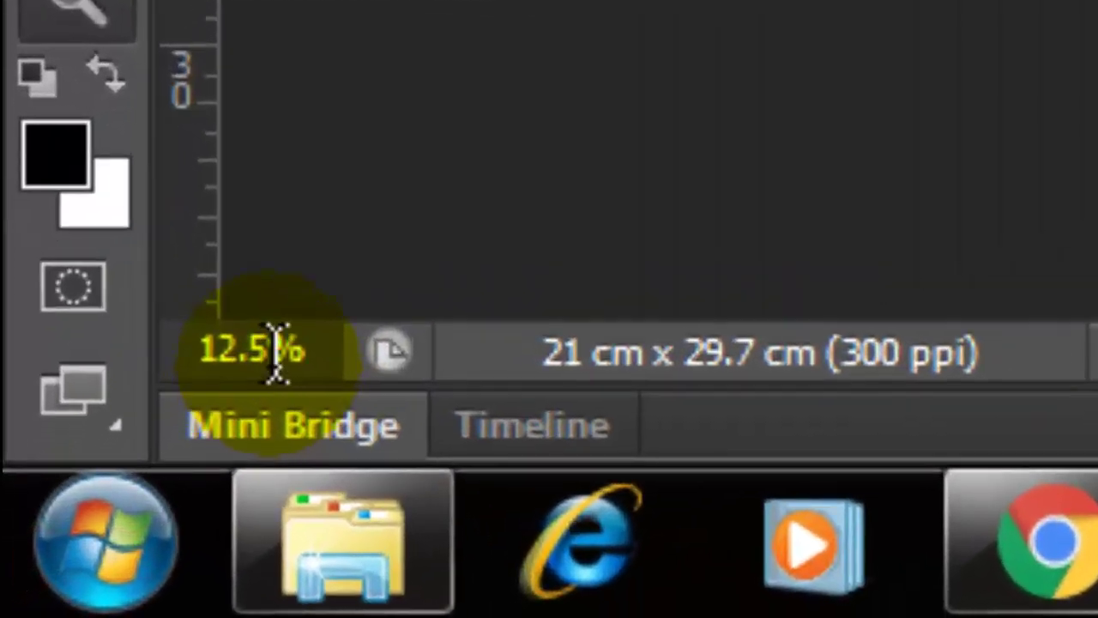
# Step: Enter 50 in the status-bar zoom field to view the page at 50%
pyautogui.click(276, 352)
pyautogui.doubleClick(282, 350)
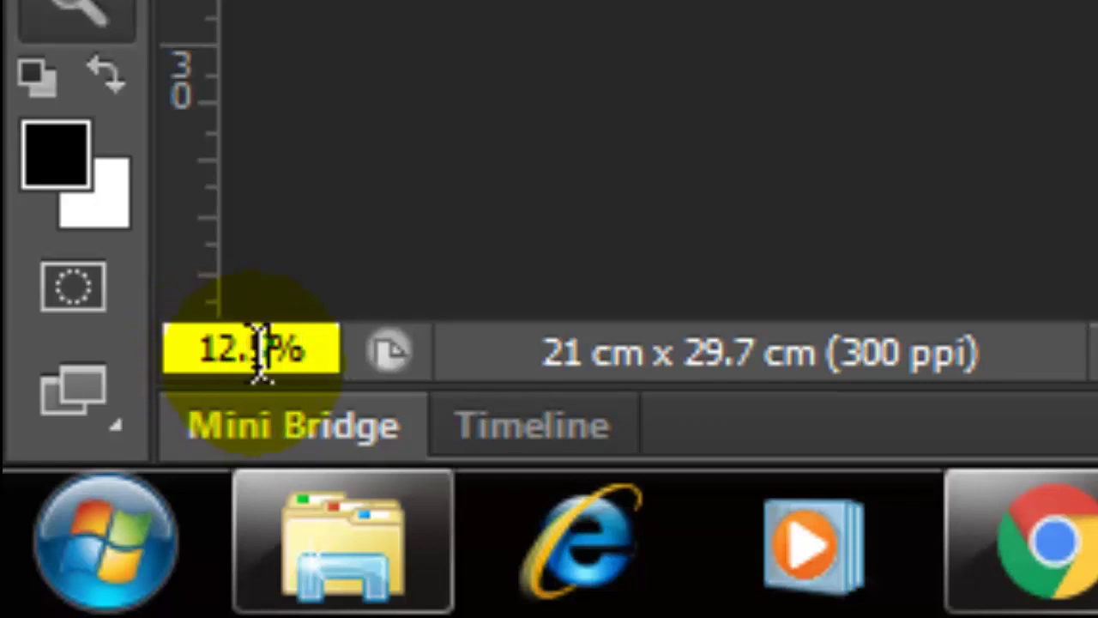
pyautogui.moveTo(274, 351); pyautogui.dragTo(178, 362)
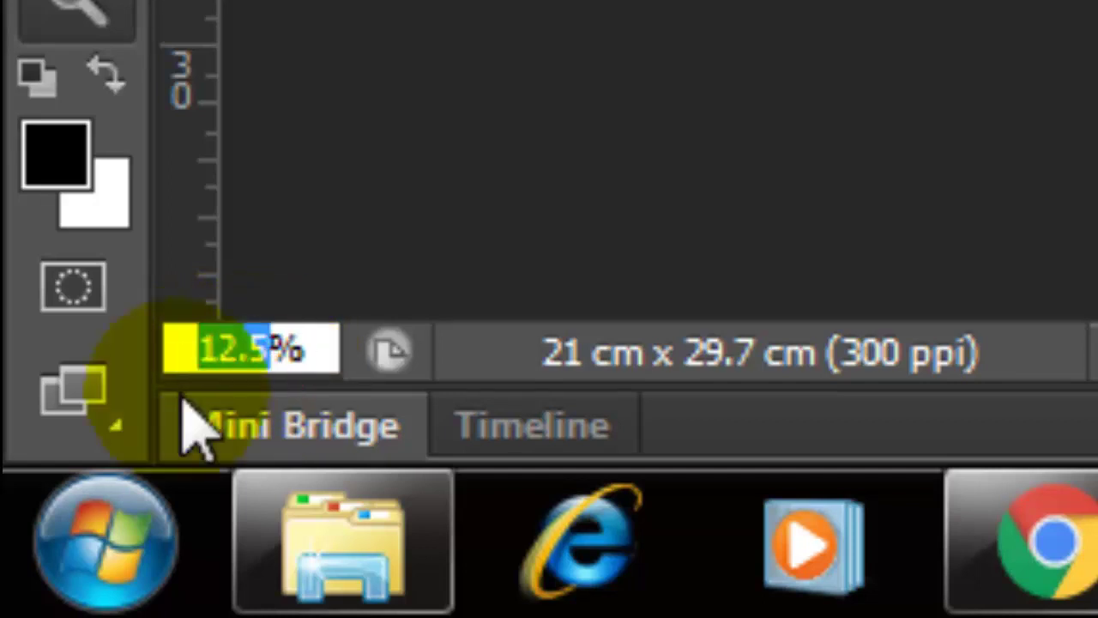
pyautogui.write('50')
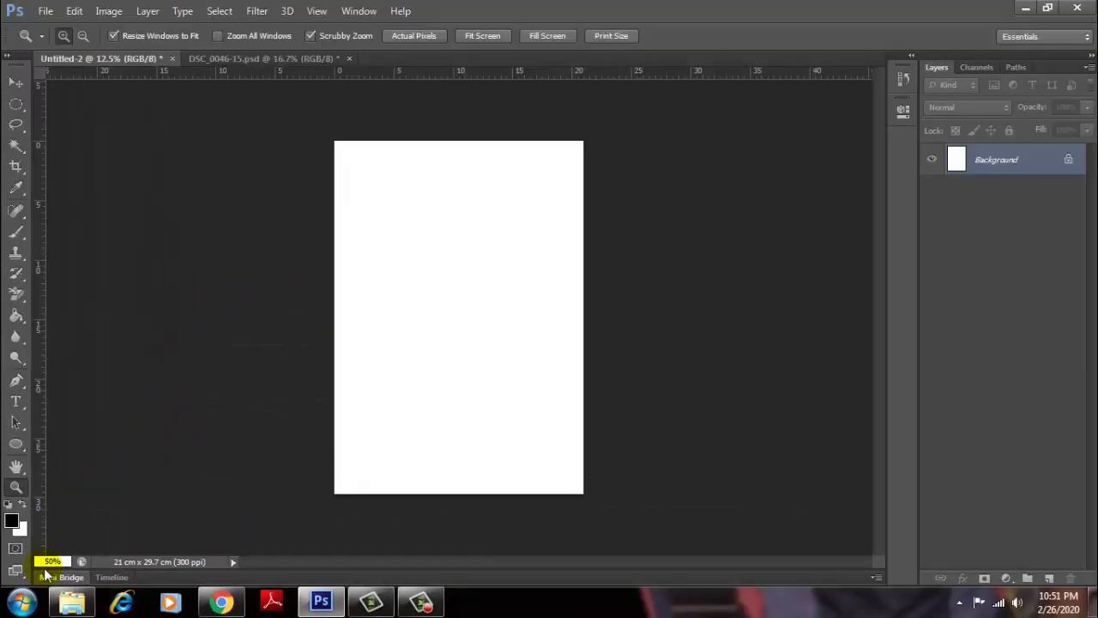
pyautogui.press('Return')
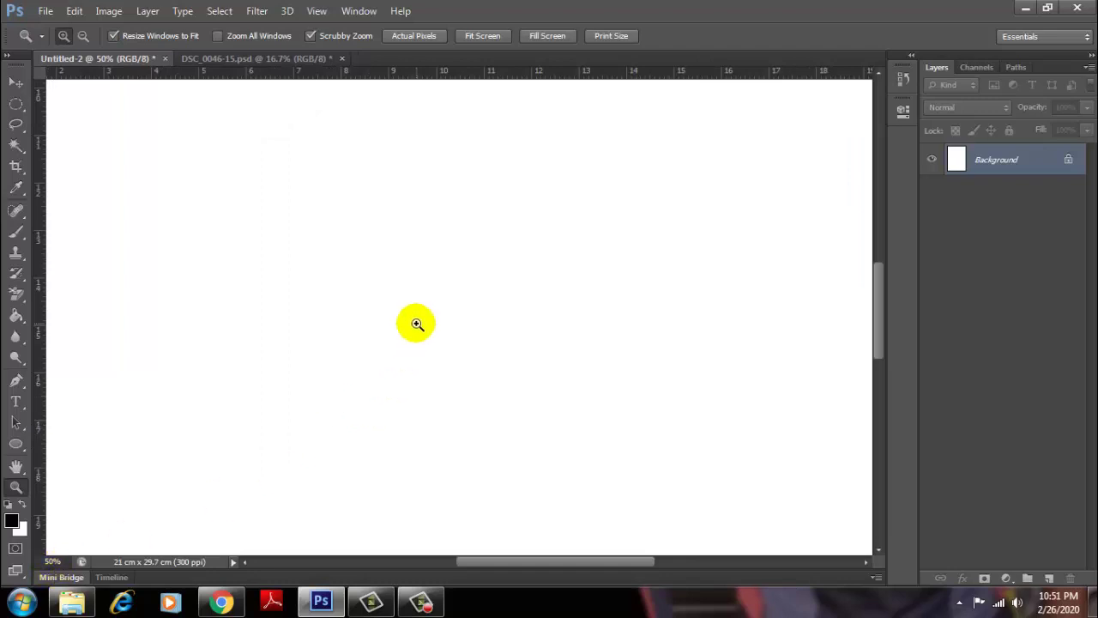
# Step: Enter 10 in the zoom field to view the page at exactly 10%
pyautogui.click(52, 561)
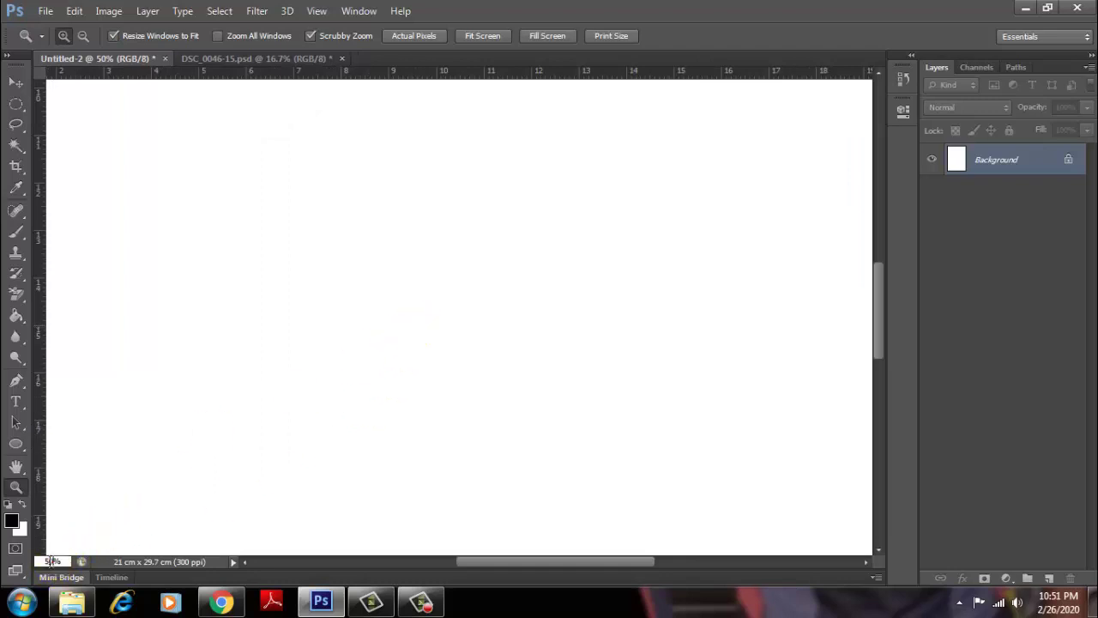
pyautogui.doubleClick(50, 560)
pyautogui.write('00')
pyautogui.press('Return')
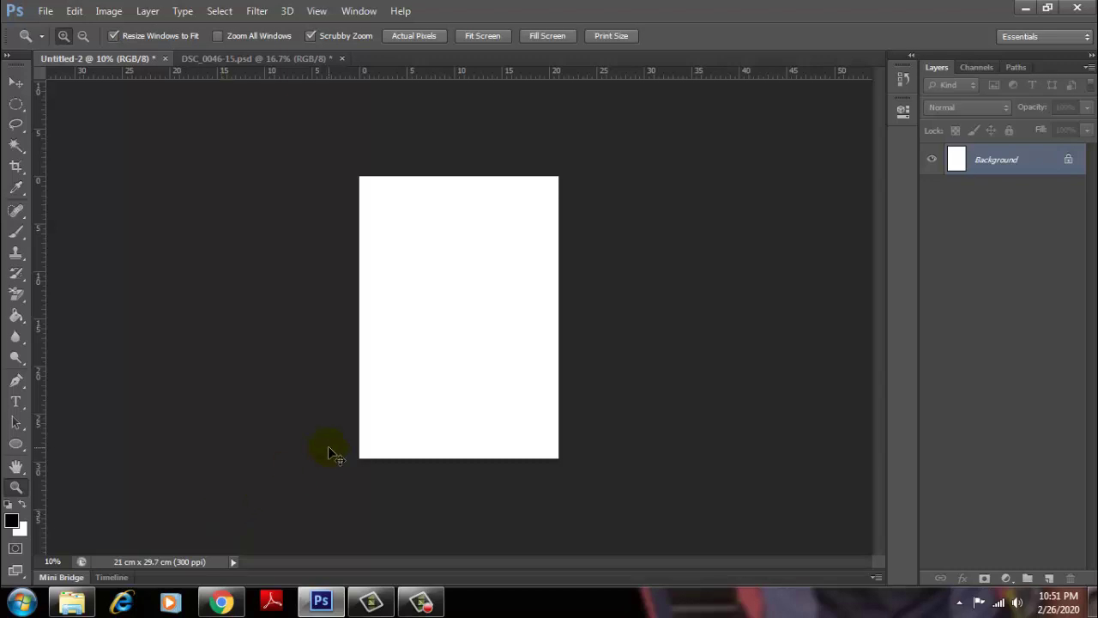
# Step: Zoom in two steps with the Zoom tool, then Alt-click twice down to 8.33%
pyautogui.click(469, 342)
pyautogui.click(469, 342)
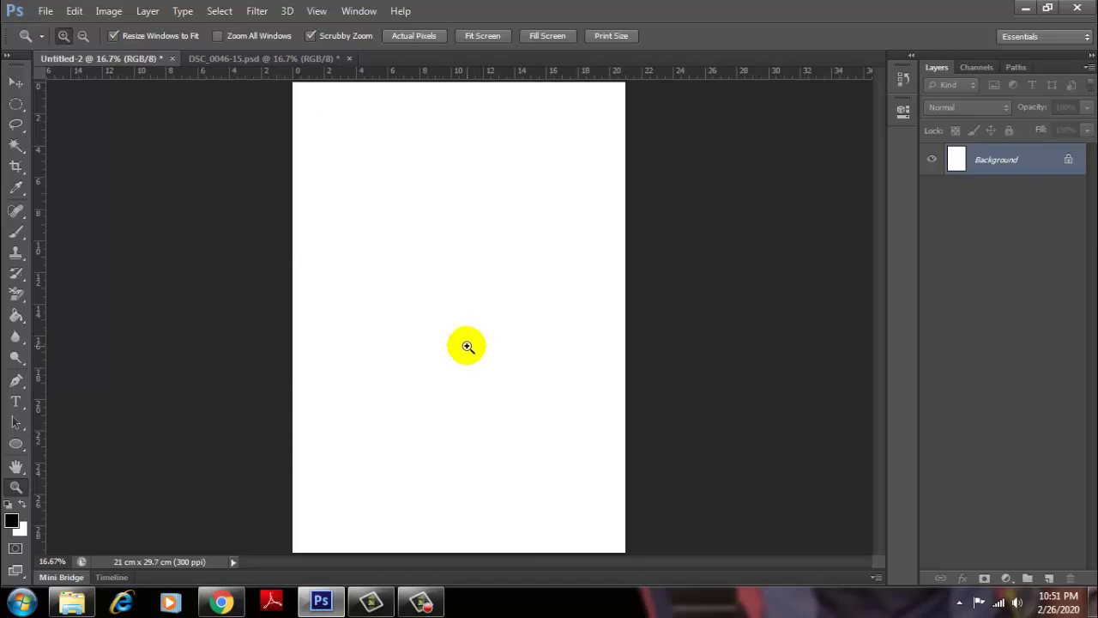
pyautogui.press('alt')
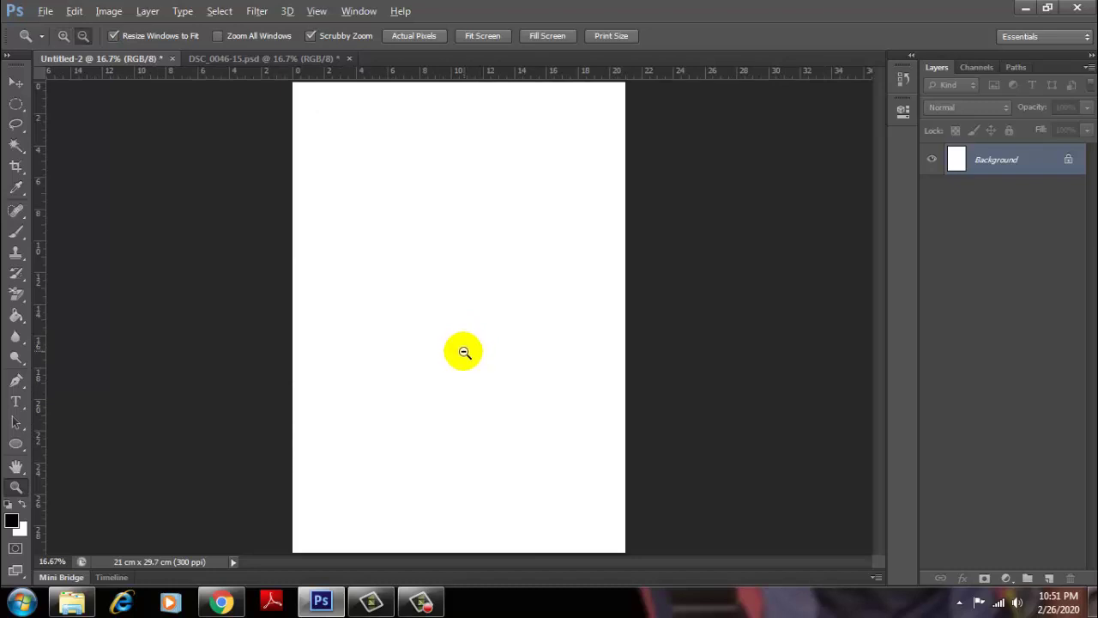
pyautogui.keyDown('alt'); pyautogui.click(464, 354); pyautogui.keyUp('alt')
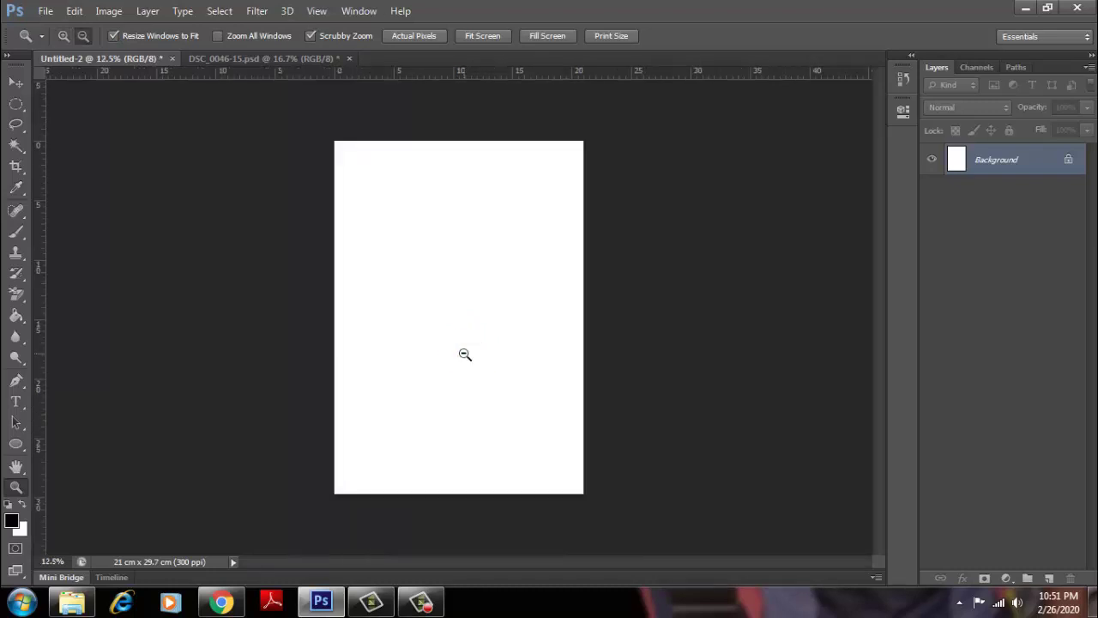
pyautogui.keyDown('alt'); pyautogui.click(464, 354); pyautogui.keyUp('alt')
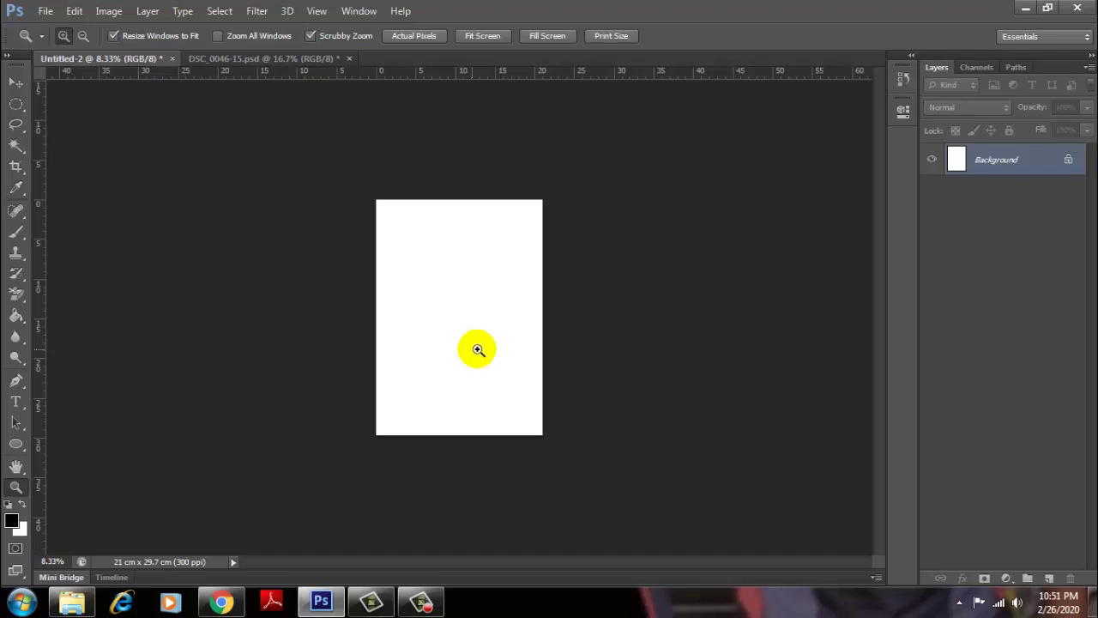
# Step: Open the Navigator panel, zoom with its buttons and slider to 4.29%, then collapse it
pyautogui.click(359, 10)
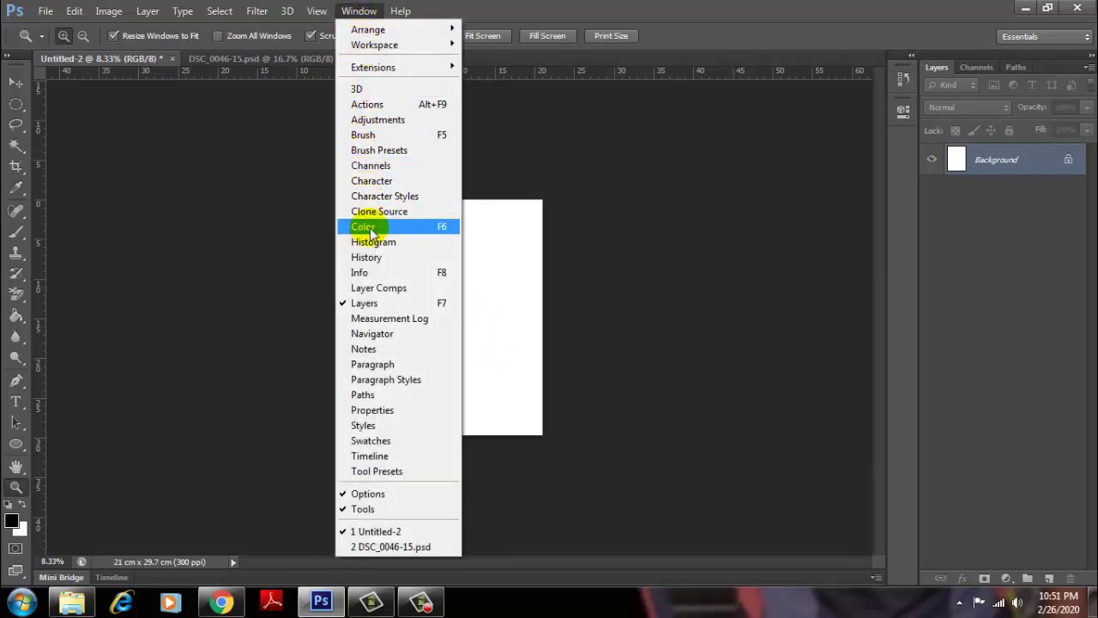
pyautogui.click(379, 334)
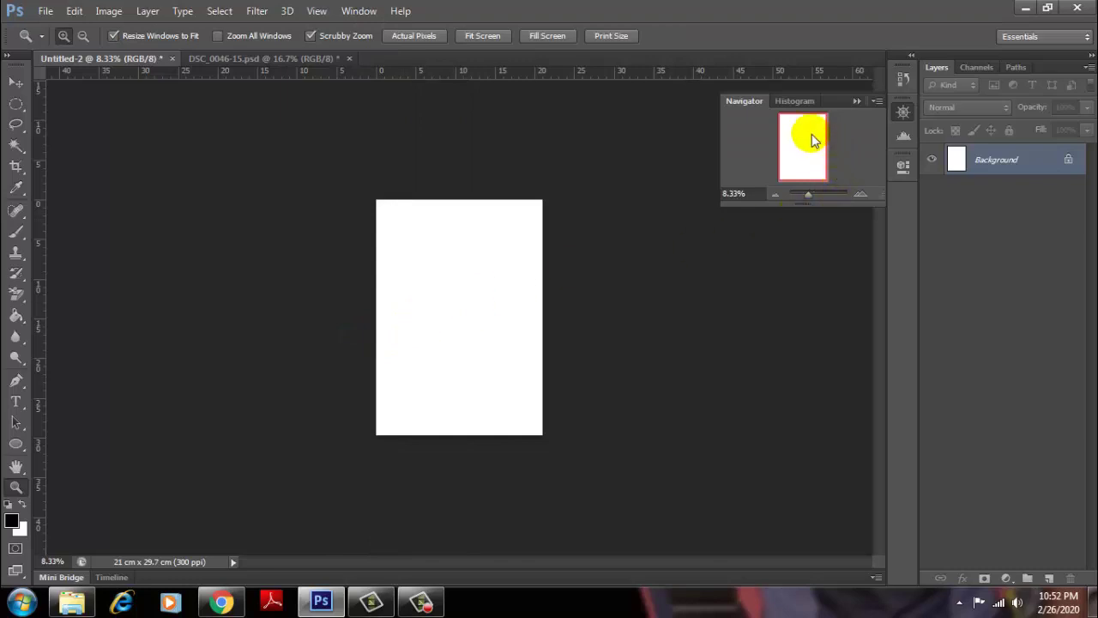
pyautogui.click(777, 195)
pyautogui.click(859, 195)
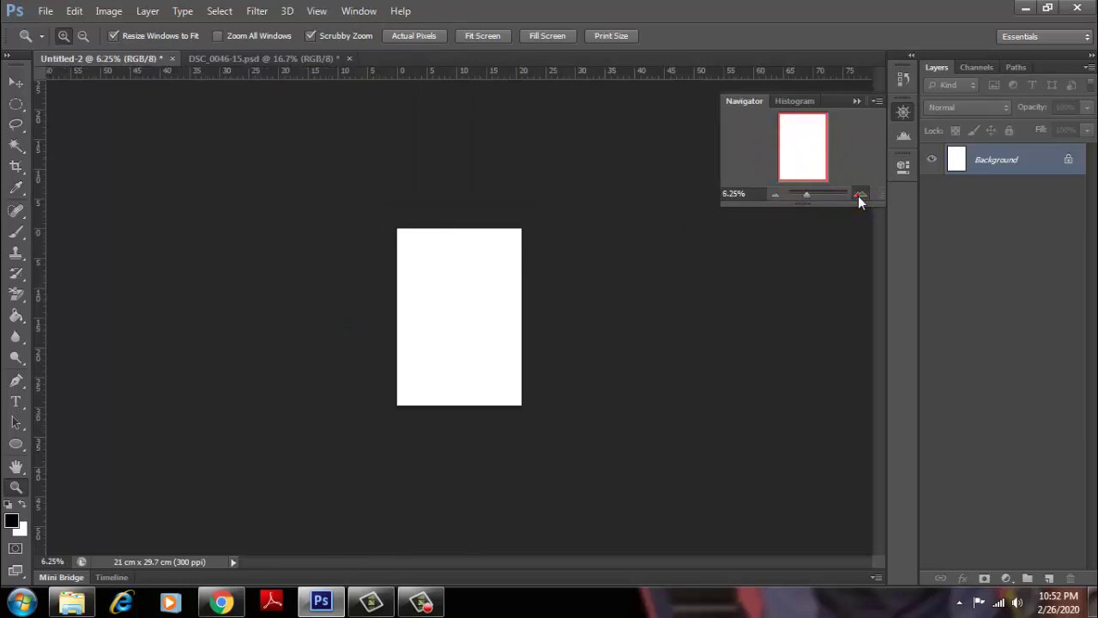
pyautogui.click(859, 195)
pyautogui.moveTo(807, 195)
pyautogui.mouseDown()
pyautogui.moveTo(818, 195)
pyautogui.moveTo(806, 197)
pyautogui.mouseUp()
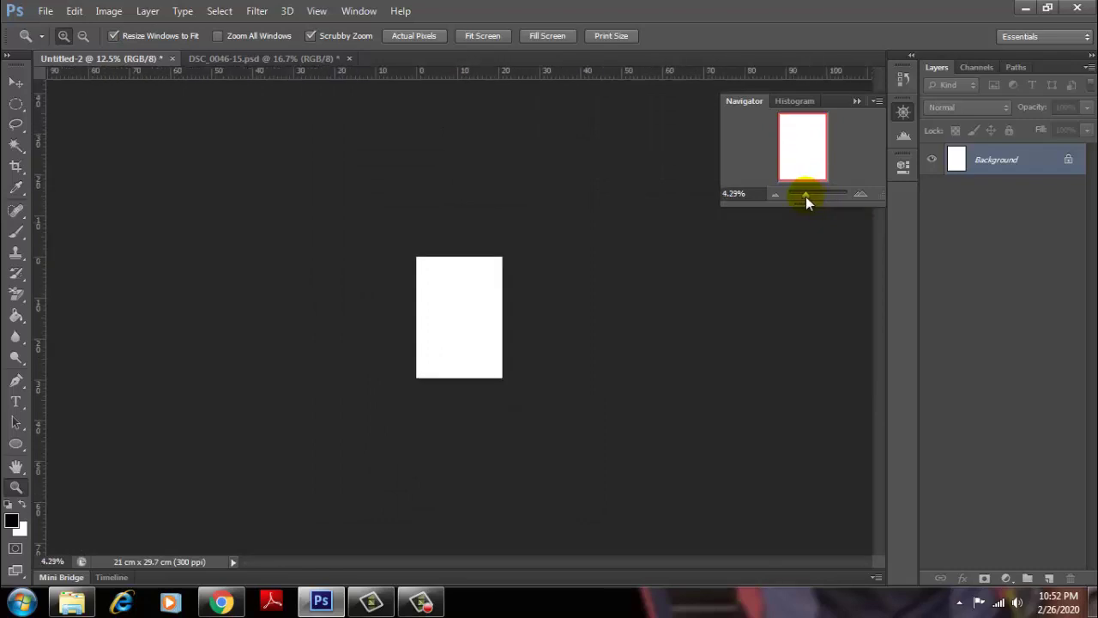
pyautogui.click(855, 102)
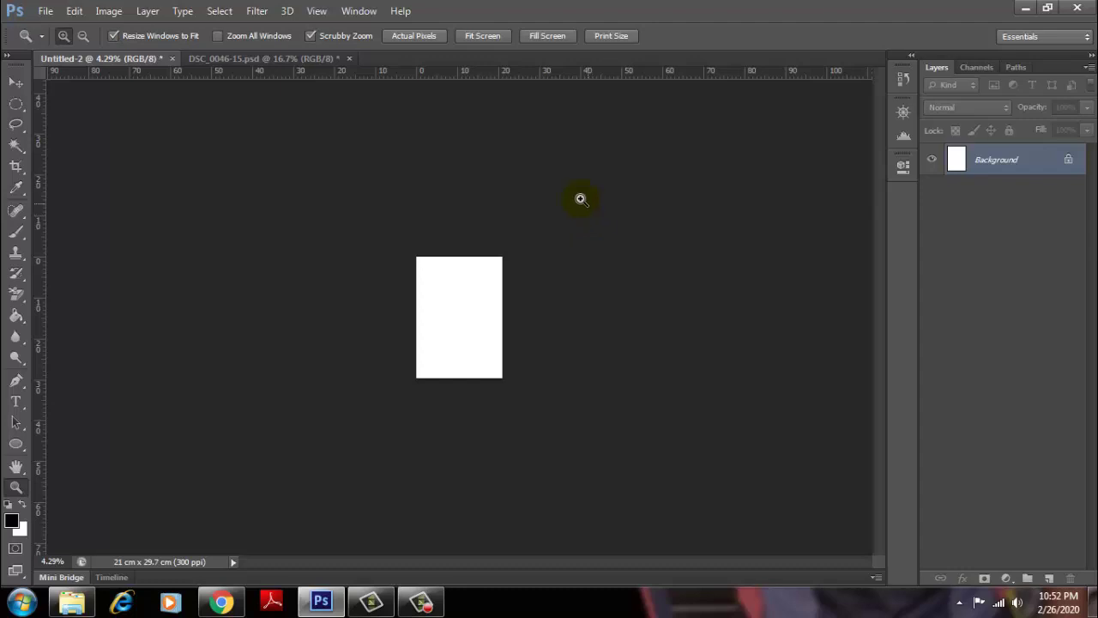
pyautogui.moveTo(498, 308); pyautogui.dragTo(505, 319)
pyautogui.click(507, 324)
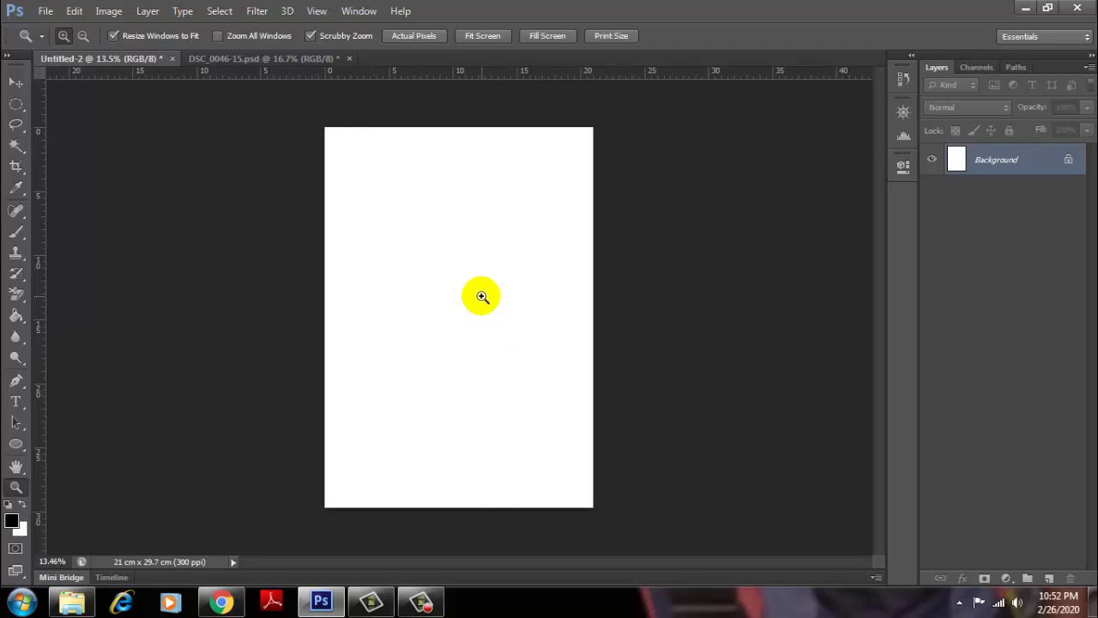
pyautogui.scroll(2, 482, 296)
pyautogui.scroll(2, 483, 296)
pyautogui.scroll(2, 482, 296)
pyautogui.scroll(-3, 482, 296)
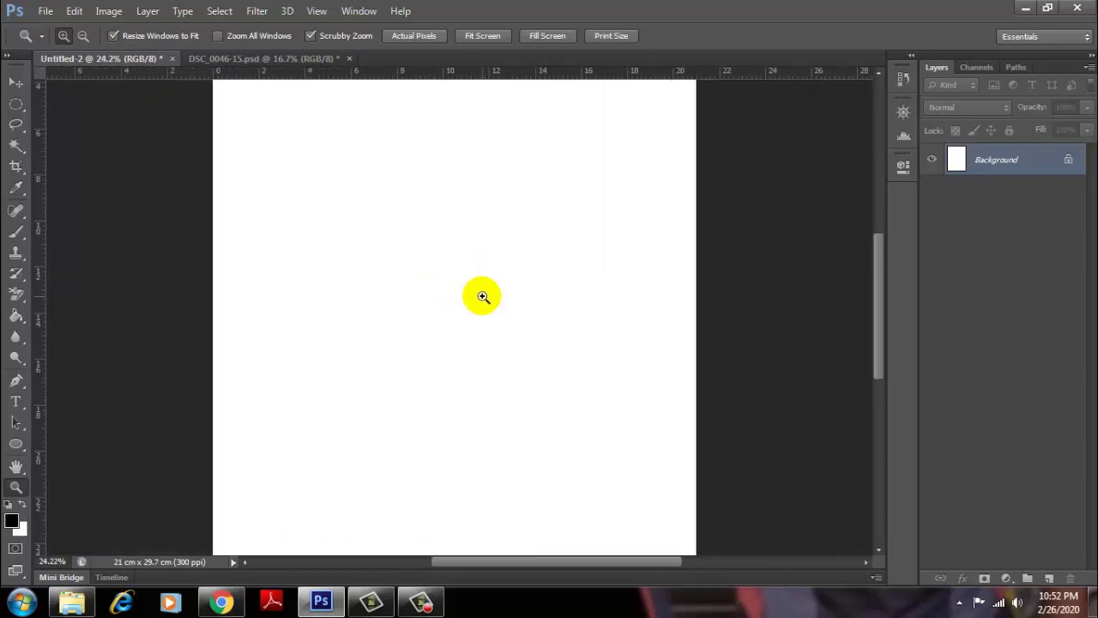
pyautogui.scroll(-1, 482, 296)
pyautogui.scroll(-2, 482, 294)
pyautogui.scroll(-2, 482, 293)
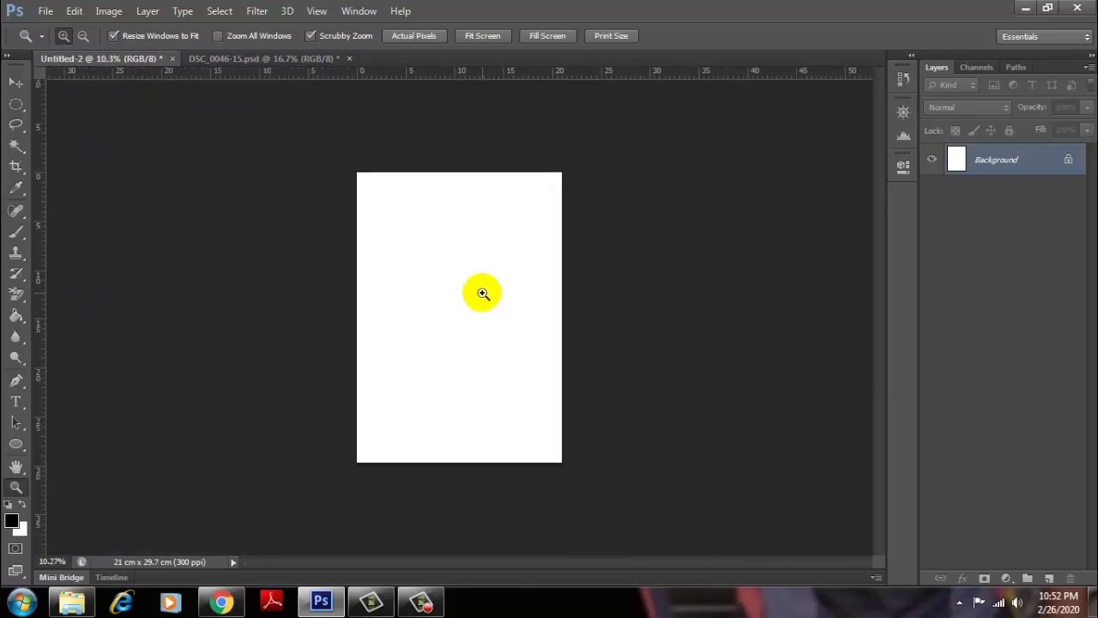
pyautogui.scroll(-1, 482, 294)
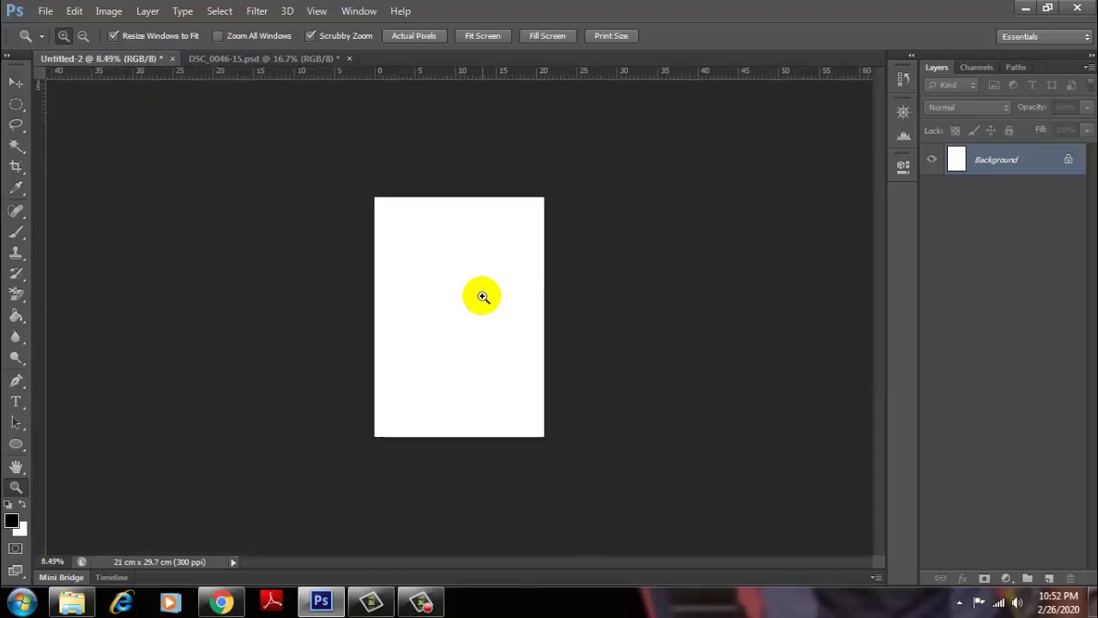
pyautogui.scroll(-1, 483, 293)
pyautogui.scroll(-1, 482, 293)
pyautogui.scroll(2, 483, 294)
pyautogui.scroll(2, 483, 293)
pyautogui.scroll(1, 483, 293)
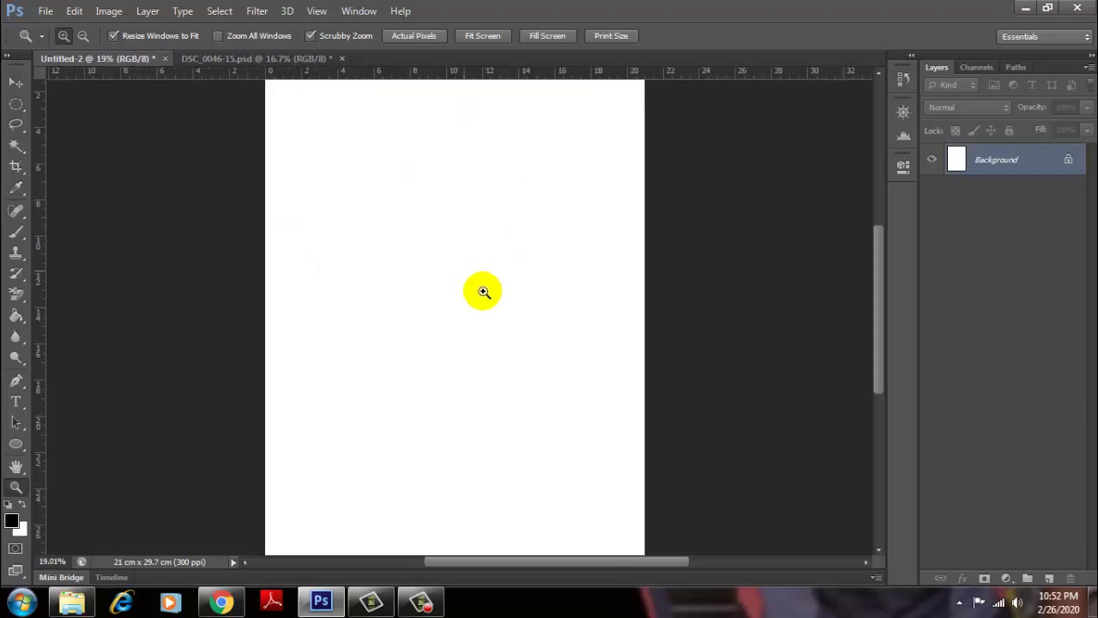
pyautogui.scroll(-1, 483, 293)
pyautogui.scroll(-2, 483, 291)
pyautogui.scroll(-1, 483, 291)
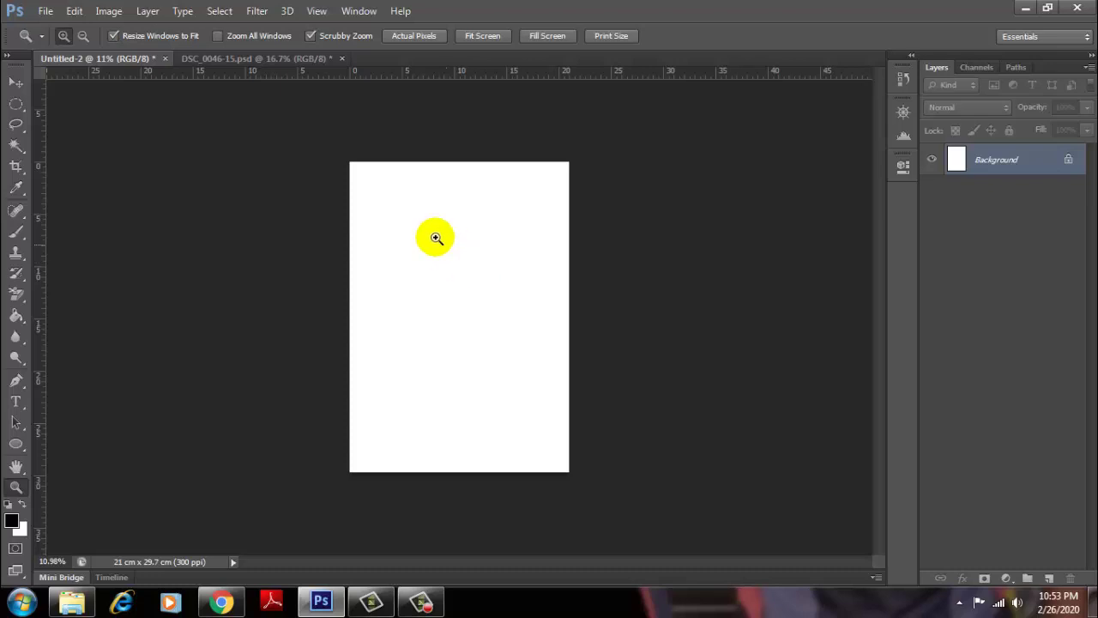
pyautogui.scroll(1, 468, 213)
pyautogui.scroll(1, 472, 224)
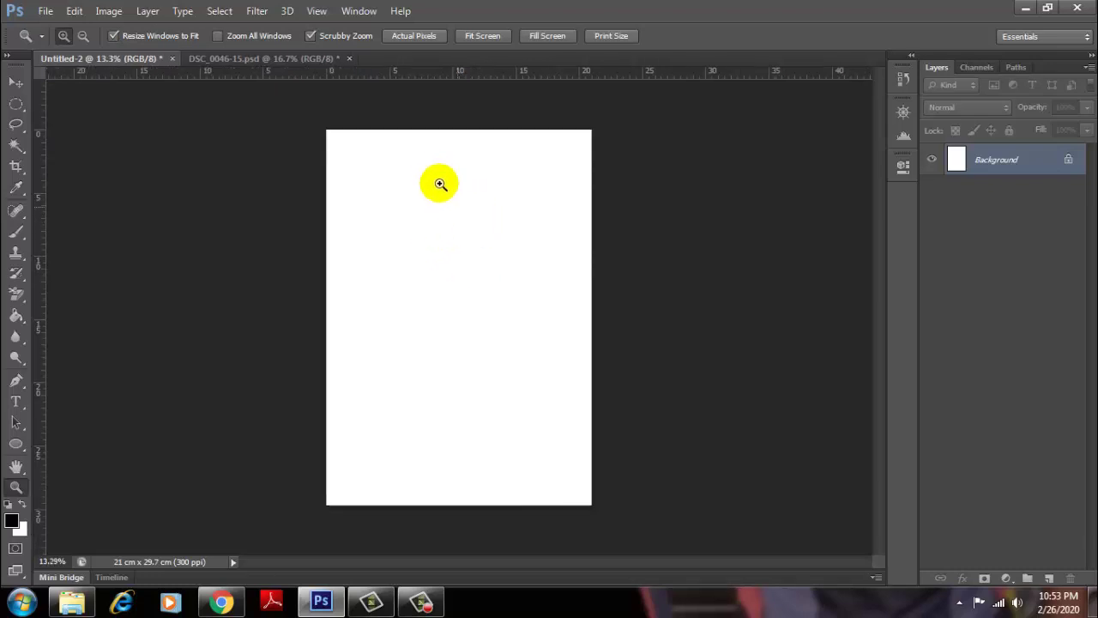
# Step: Draw a black filled ellipse in the upper half of the page with the Ellipse Tool
pyautogui.click(17, 443)
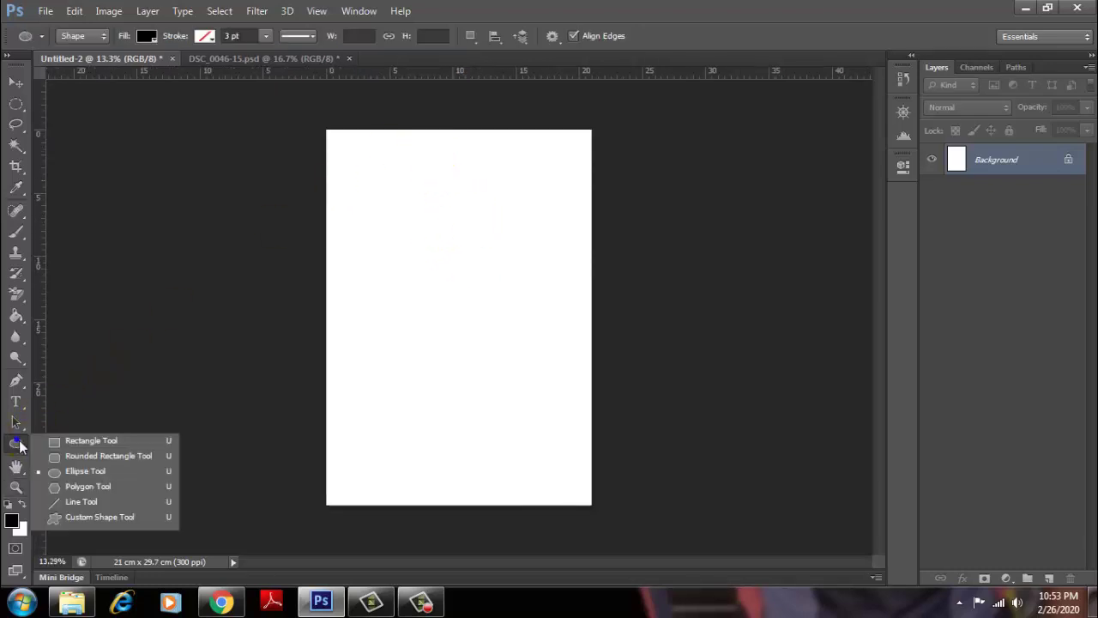
pyautogui.click(81, 471)
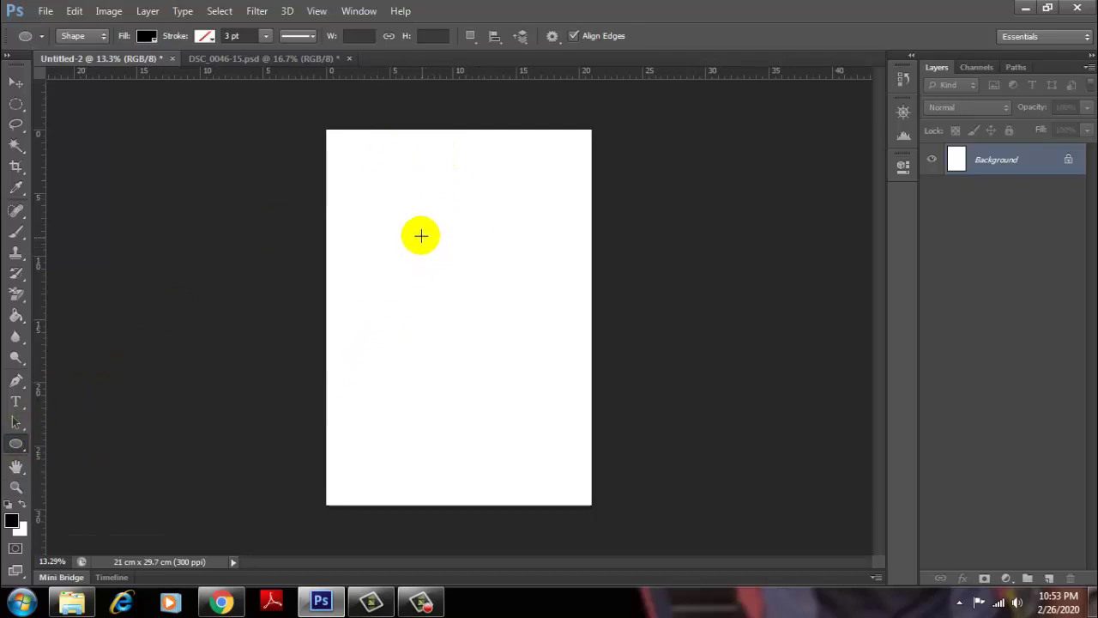
pyautogui.moveTo(387, 200); pyautogui.dragTo(541, 301)
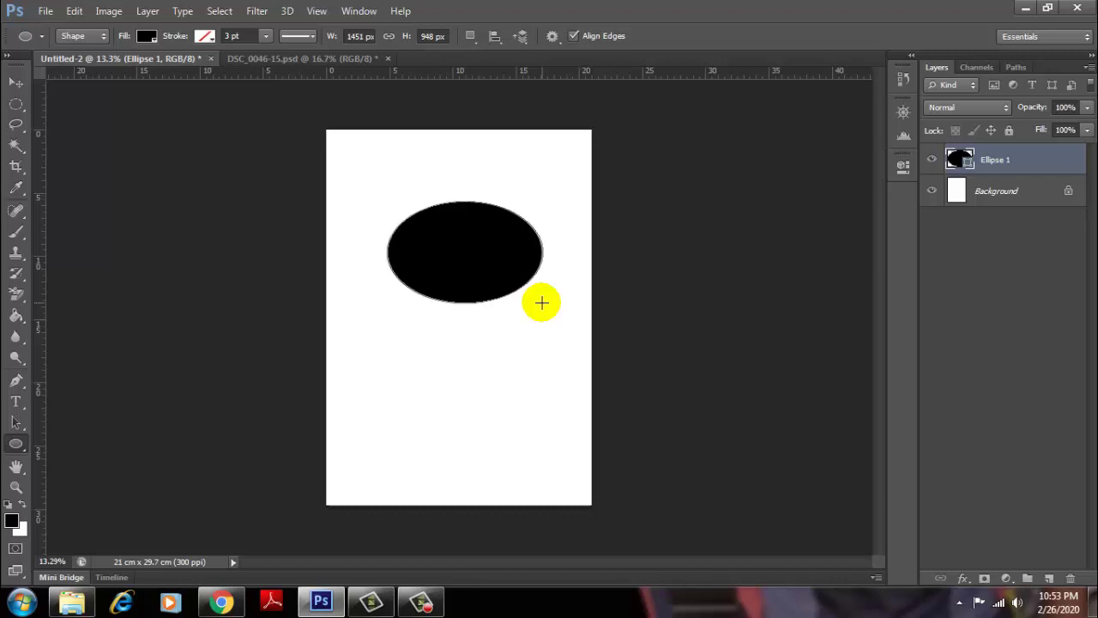
pyautogui.click(17, 445)
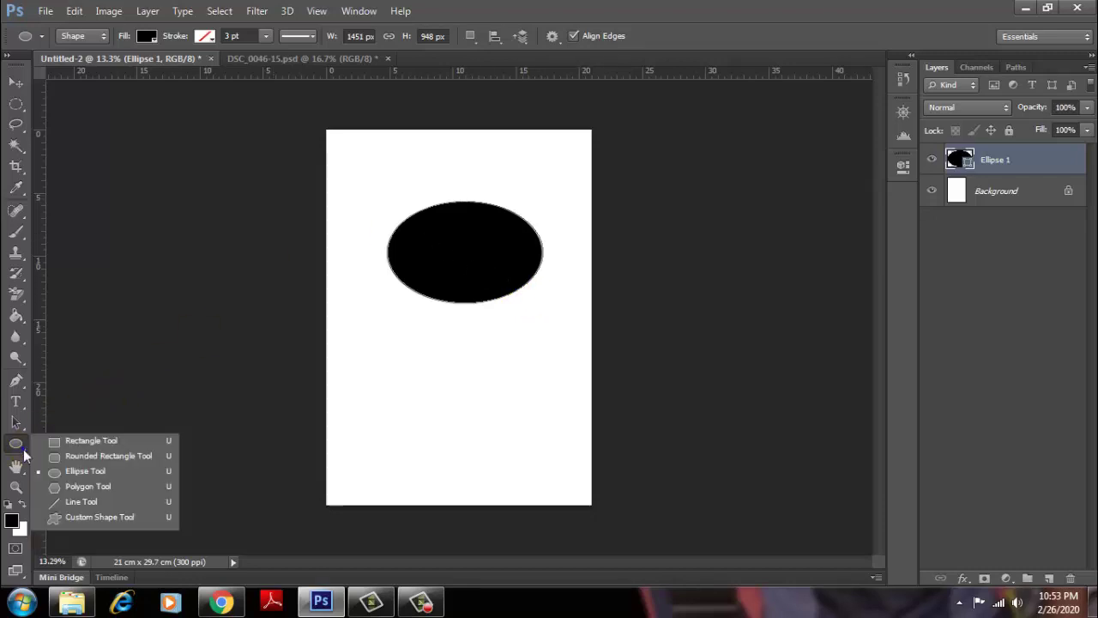
pyautogui.click(83, 471)
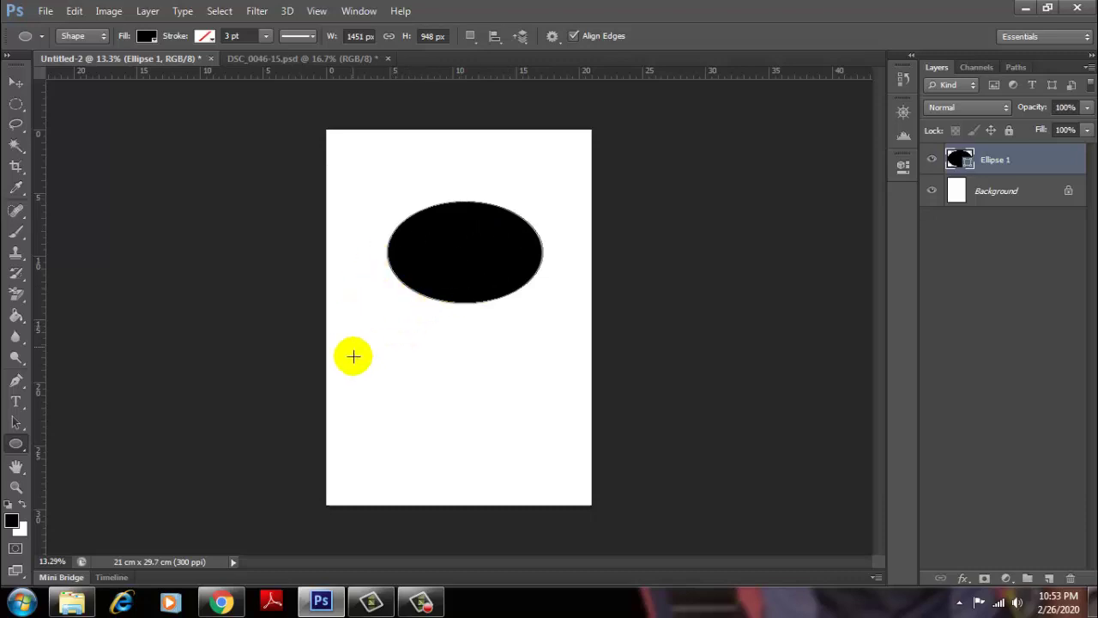
# Step: Shift-drag a black circle in the lower half, then delete the Ellipse 1 shape layer
pyautogui.press('shift')
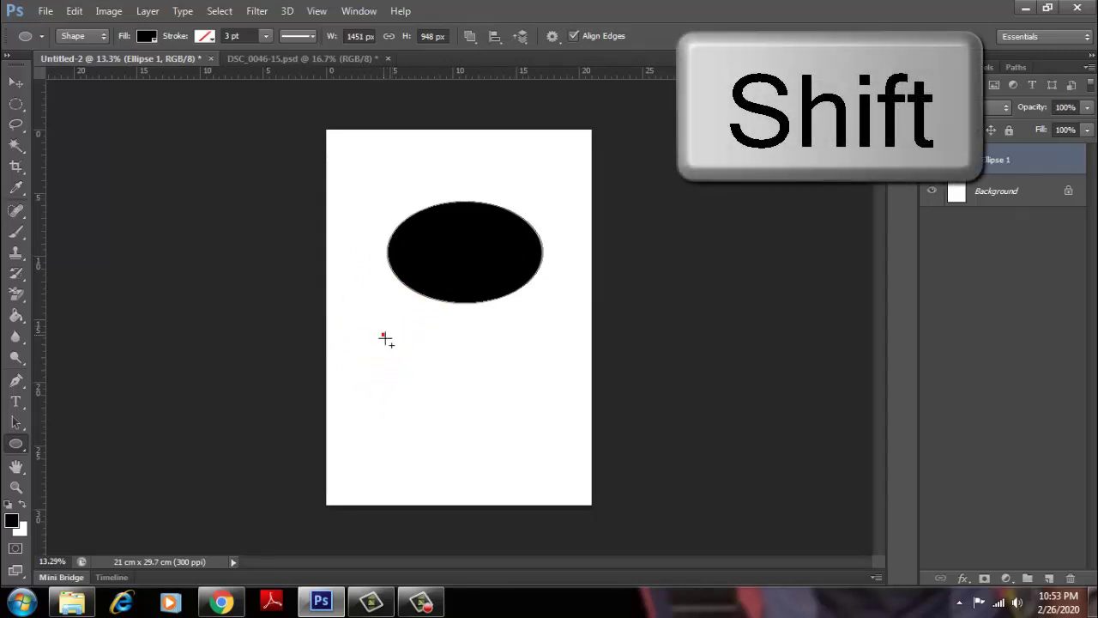
pyautogui.moveTo(382, 335); pyautogui.dragTo(546, 480)
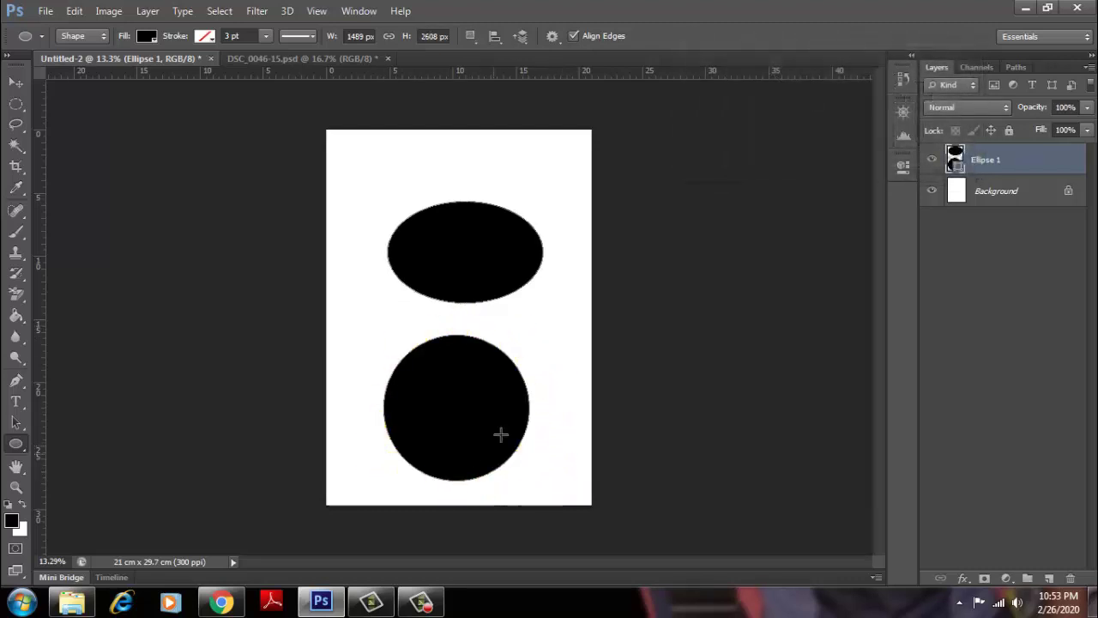
pyautogui.click(449, 480)
pyautogui.click(462, 496)
pyautogui.click(391, 378)
pyautogui.click(290, 286)
pyautogui.click(506, 362)
pyautogui.press('Delete')
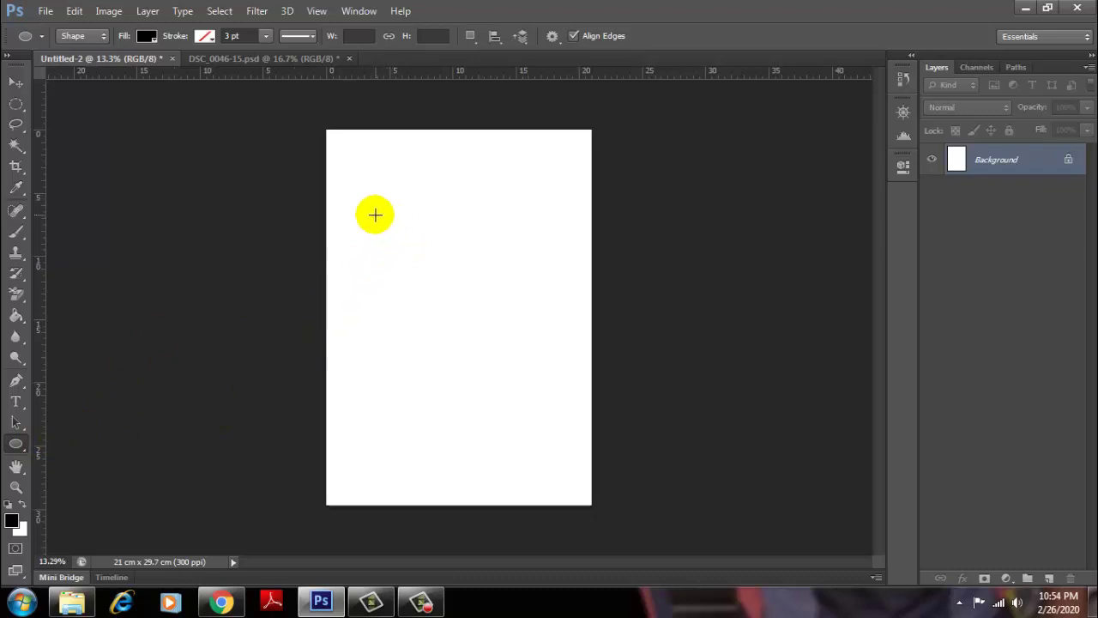
# Step: Draw a black circle in the upper-left of the page, nudge it right, and zoom in
pyautogui.moveTo(375, 215); pyautogui.dragTo(483, 324)
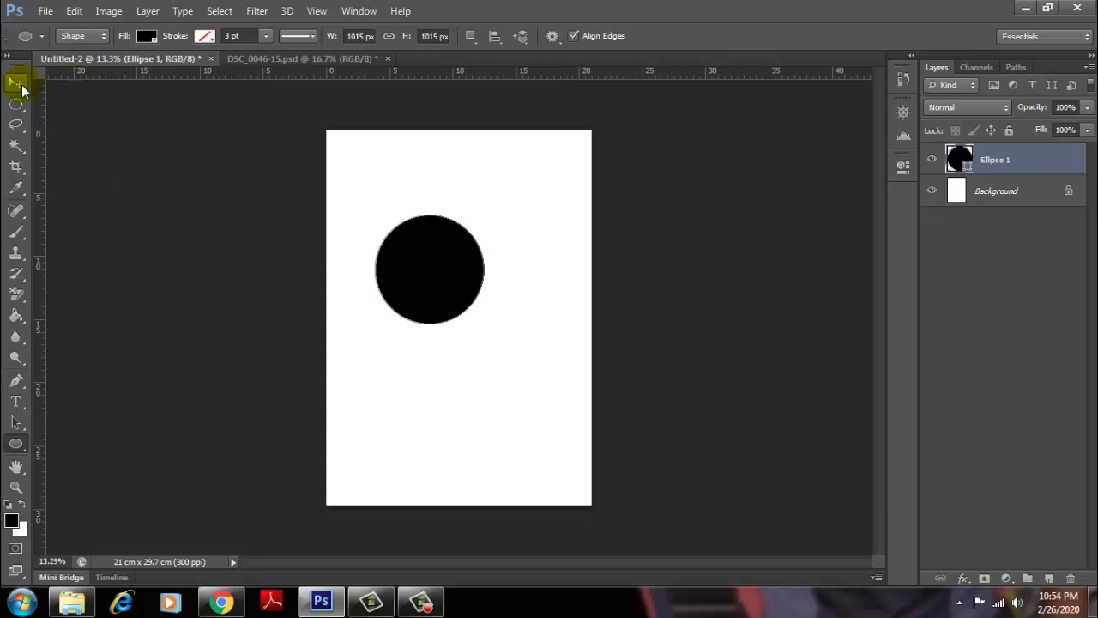
pyautogui.click(21, 89)
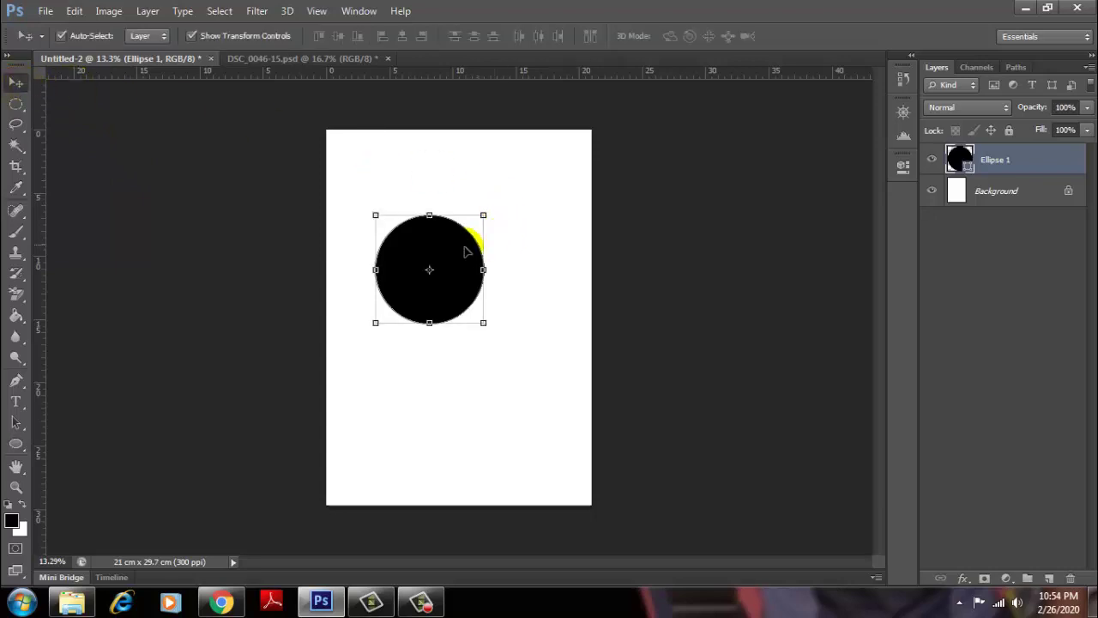
pyautogui.moveTo(471, 249); pyautogui.dragTo(493, 260)
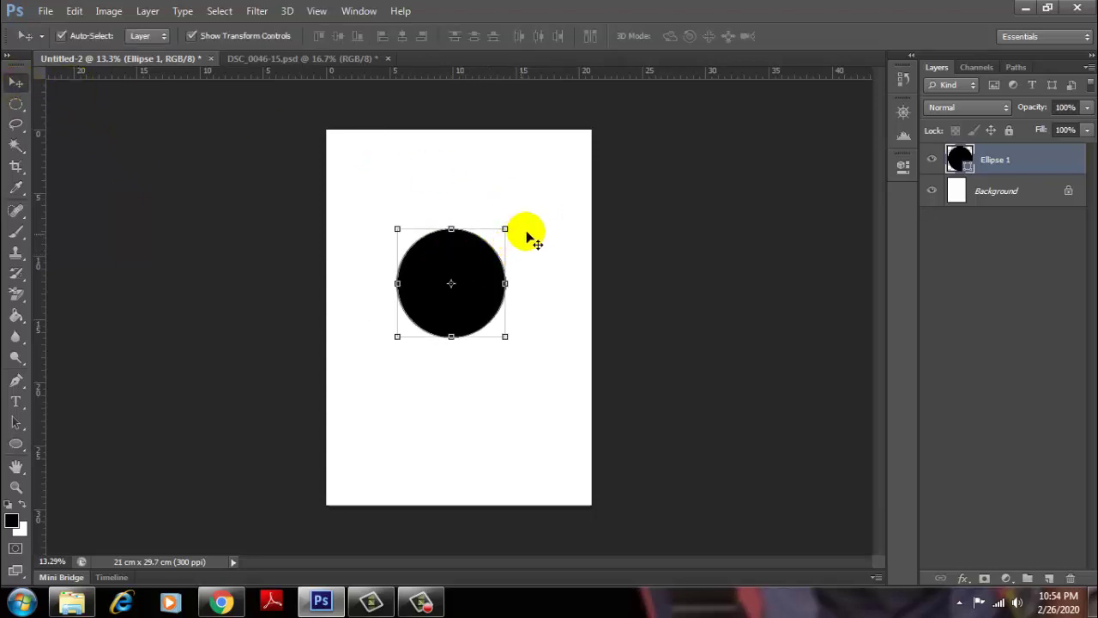
pyautogui.scroll(1, 473, 252)
pyautogui.scroll(2, 478, 262)
pyautogui.scroll(1, 483, 272)
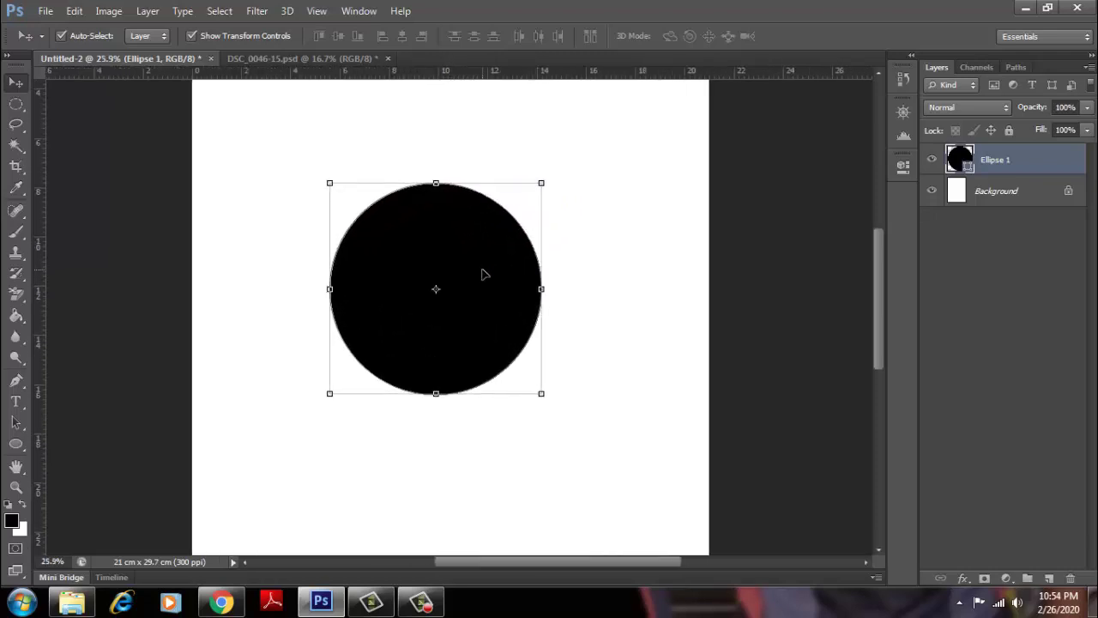
pyautogui.scroll(1, 483, 274)
pyautogui.scroll(1, 483, 274)
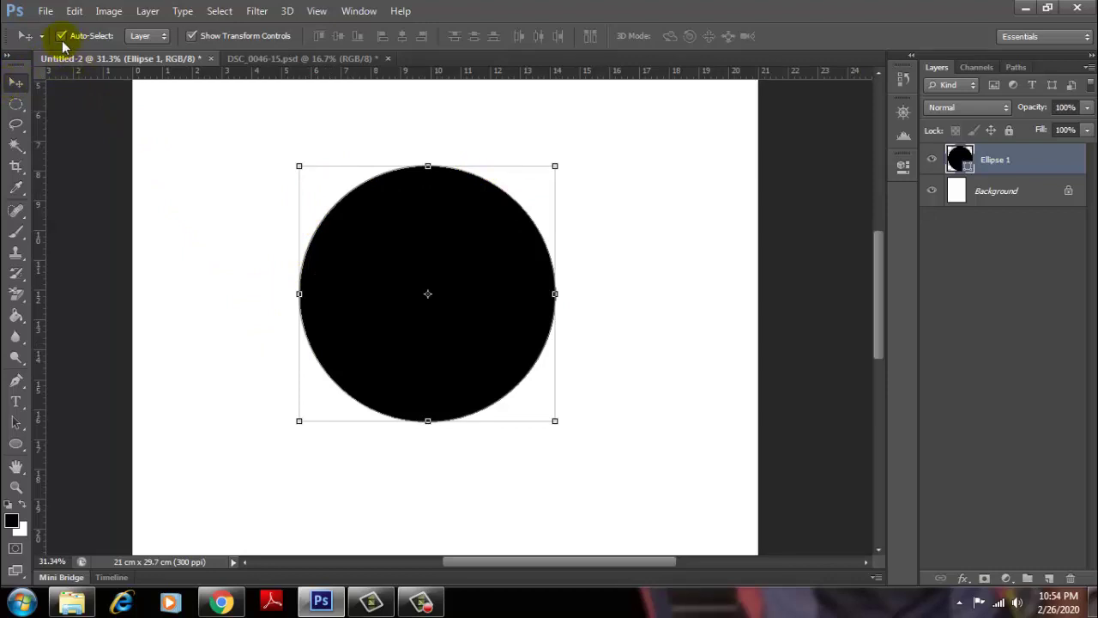
# Step: Scale the circle slightly from its corner, commit it, and drag it up-left
pyautogui.click(191, 36)
pyautogui.moveTo(437, 221)
pyautogui.mouseDown()
pyautogui.moveTo(460, 228)
pyautogui.moveTo(447, 240)
pyautogui.moveTo(457, 228)
pyautogui.mouseUp()
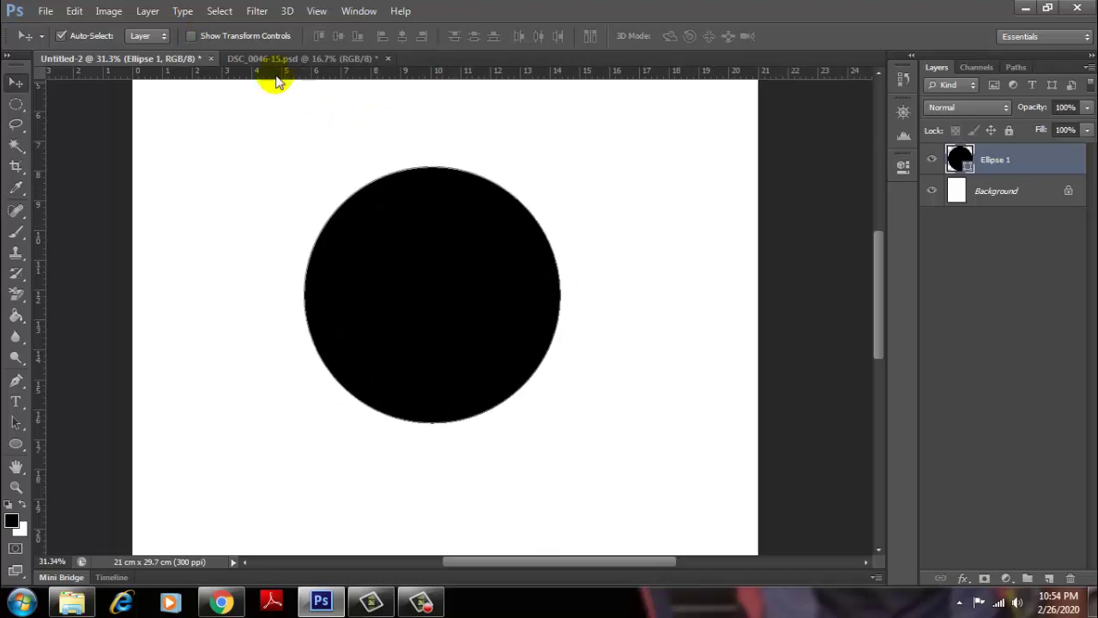
pyautogui.click(190, 37)
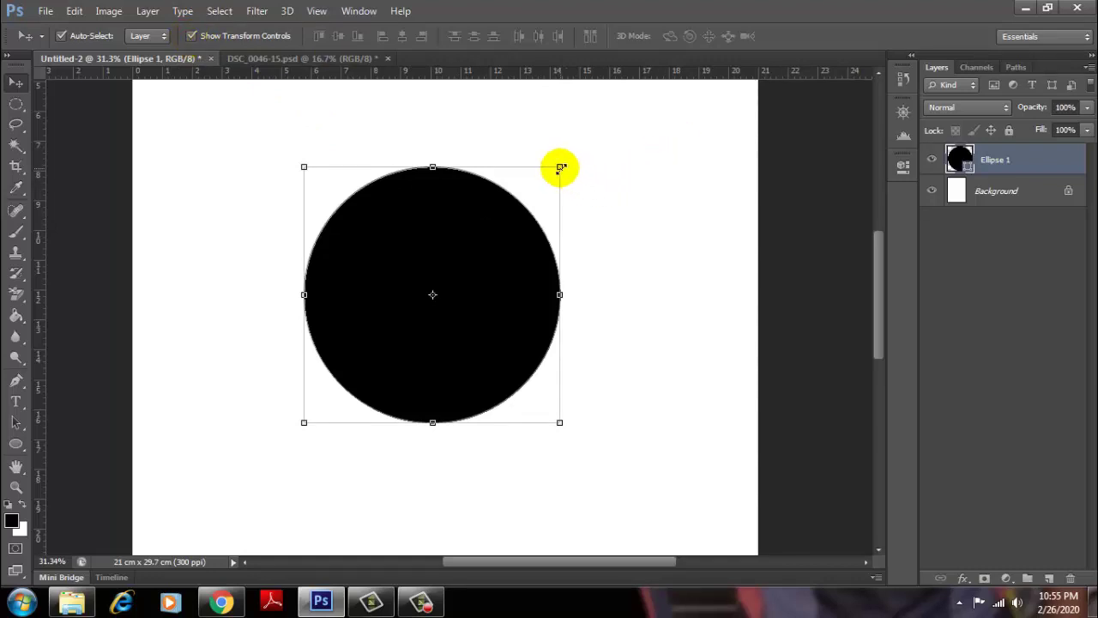
pyautogui.moveTo(560, 167)
pyautogui.mouseDown()
pyautogui.moveTo(436, 279)
pyautogui.moveTo(564, 172)
pyautogui.mouseUp()
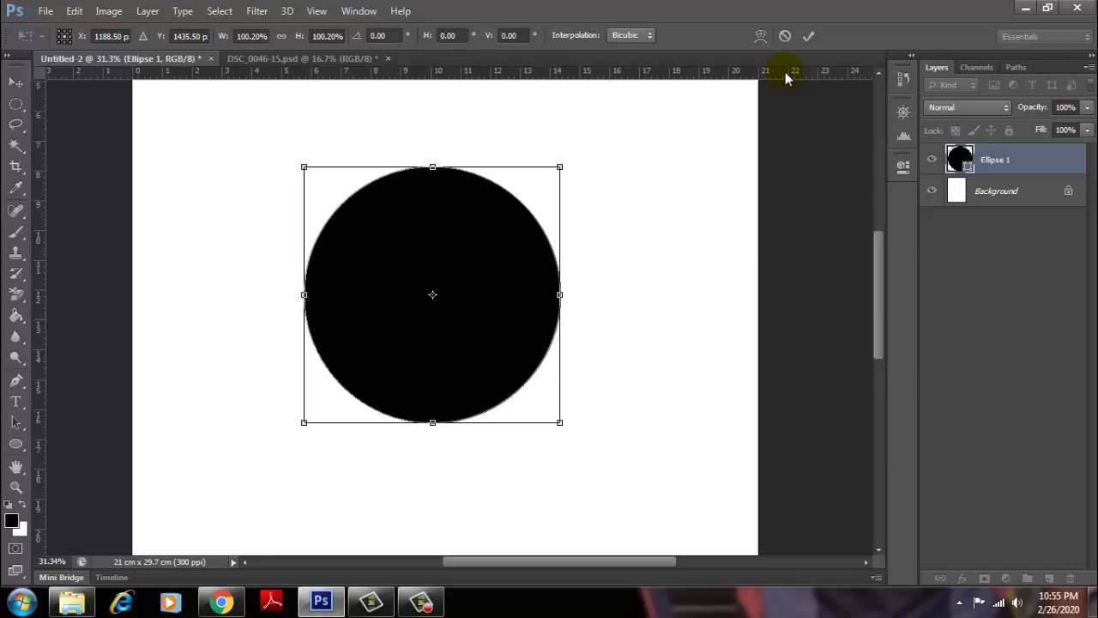
pyautogui.click(809, 36)
pyautogui.moveTo(501, 221); pyautogui.dragTo(505, 211)
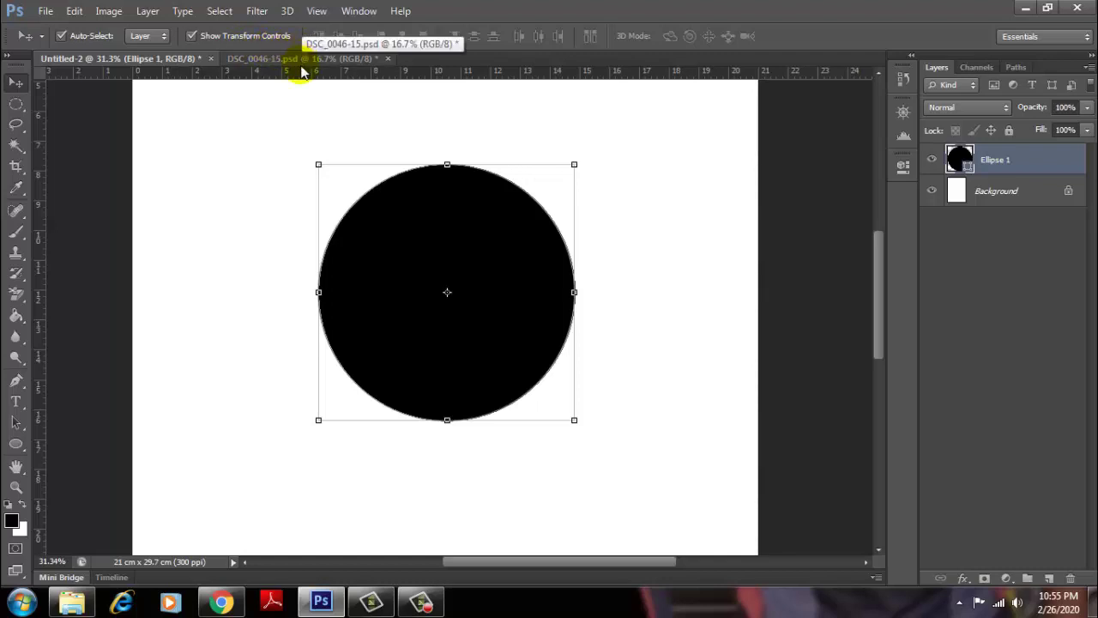
pyautogui.moveTo(424, 232); pyautogui.dragTo(390, 220)
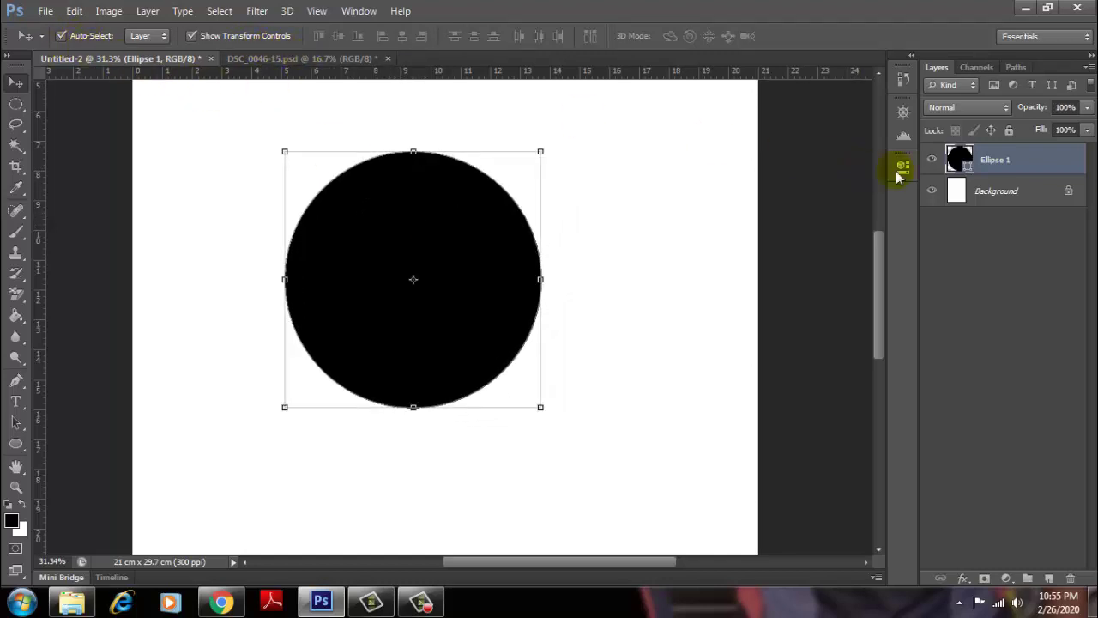
# Step: Draw a small ellipse in the lower right, then select and delete it
pyautogui.click(16, 443)
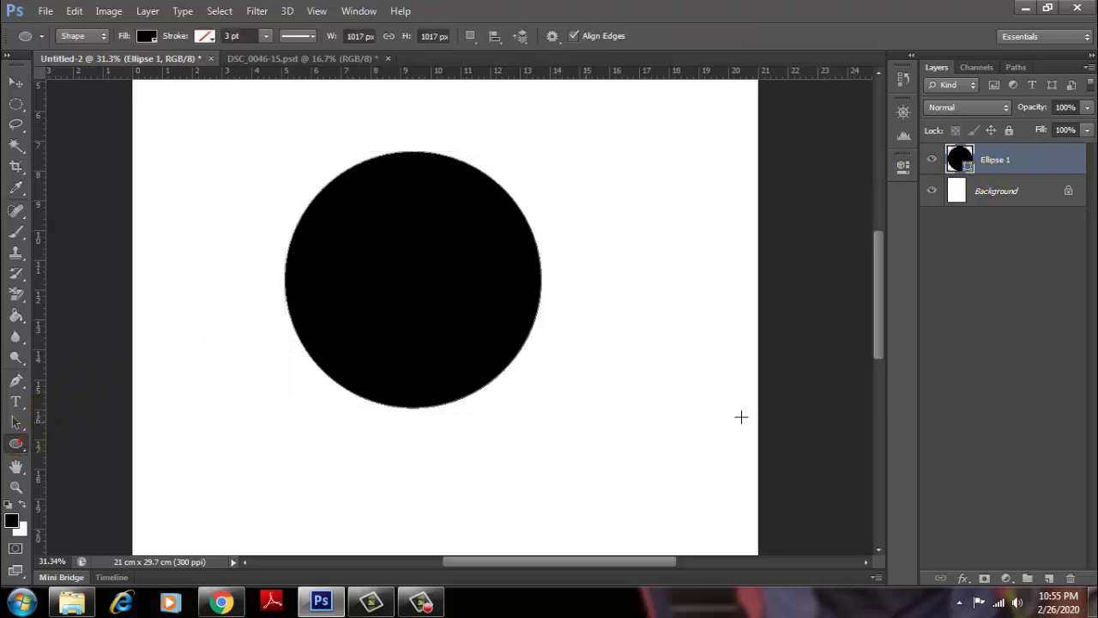
pyautogui.moveTo(640, 340); pyautogui.dragTo(731, 452)
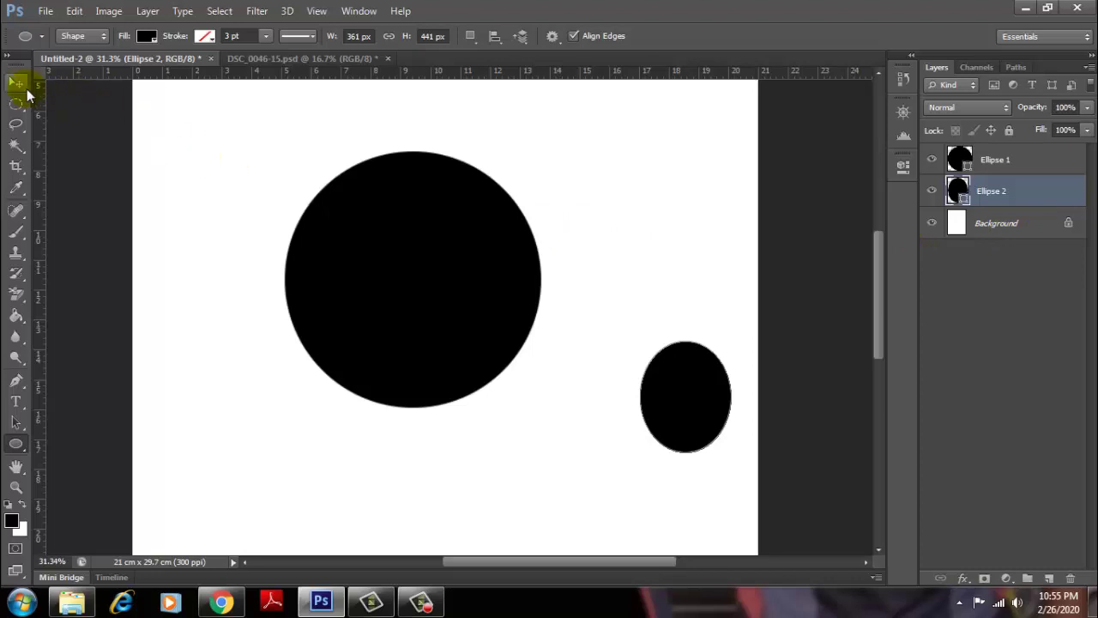
pyautogui.click(17, 82)
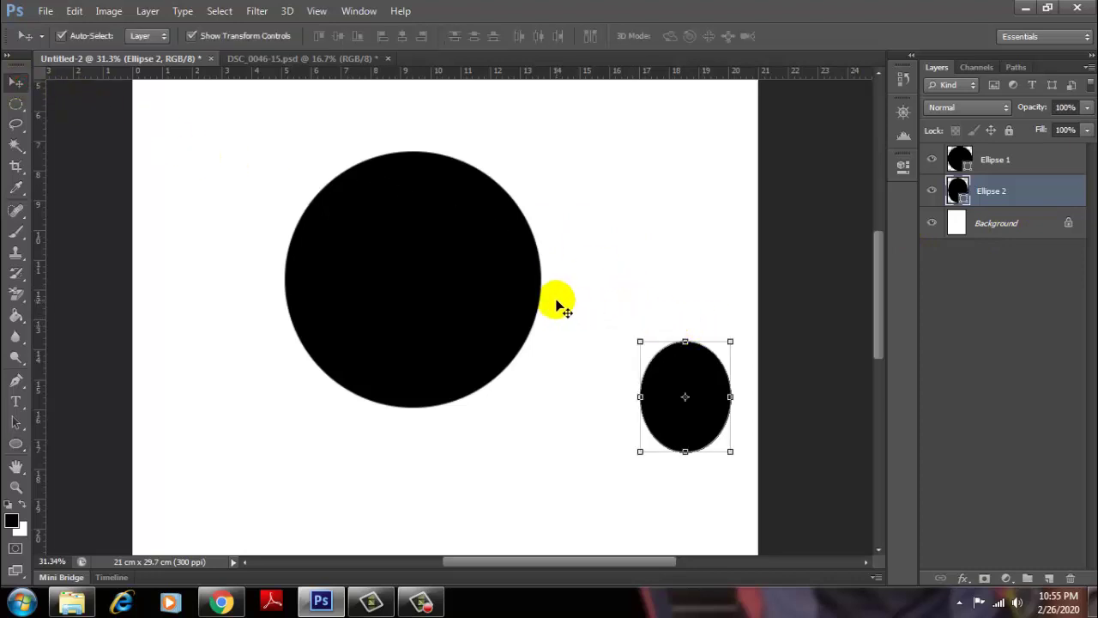
pyautogui.click(422, 264)
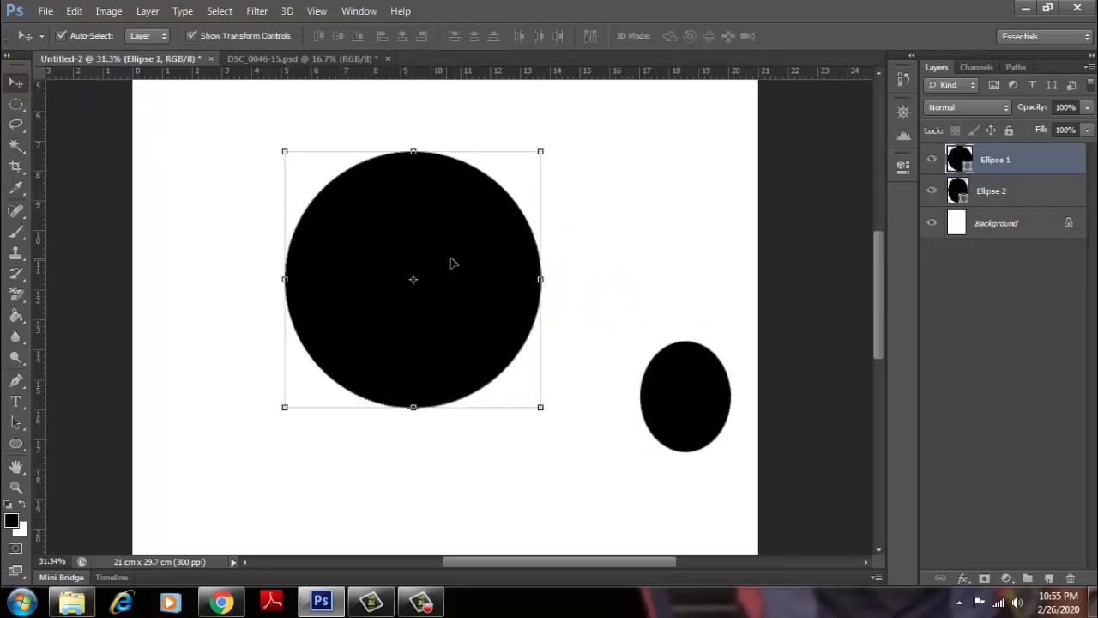
pyautogui.click(671, 391)
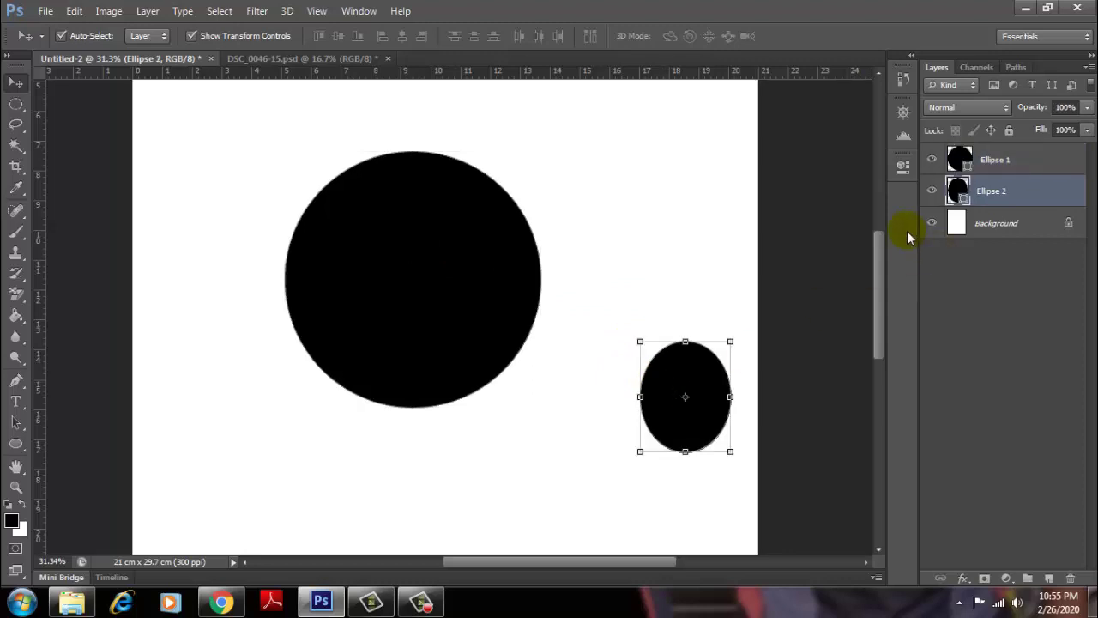
pyautogui.press('Delete')
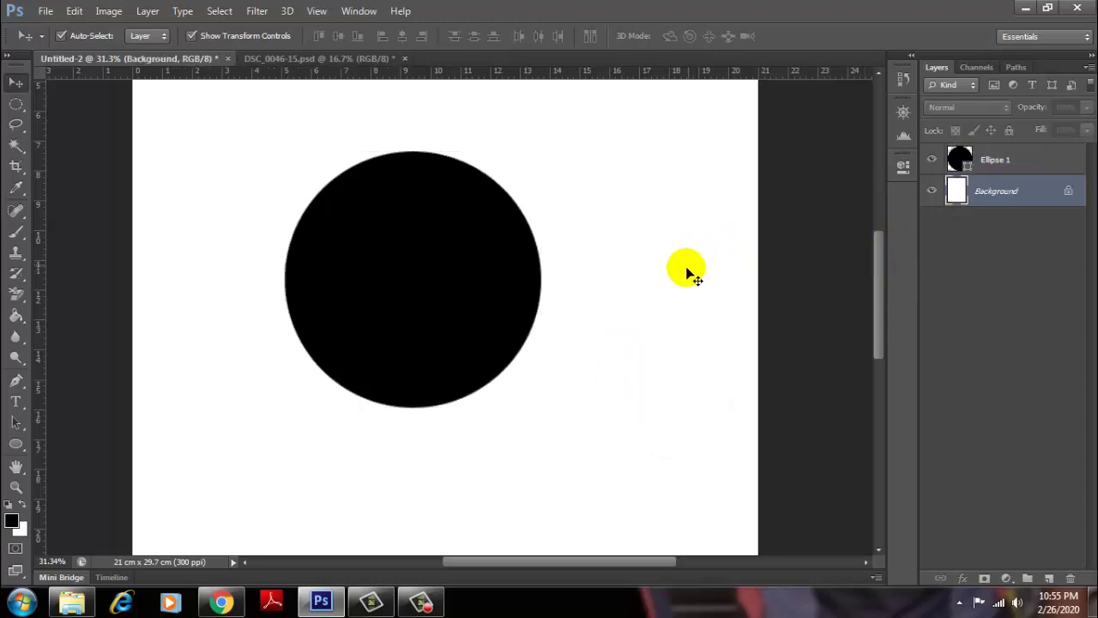
# Step: Zoom out and scroll the view, then drag the black circle up and left
pyautogui.keyDown('alt'); pyautogui.scroll(-1, 682, 272); pyautogui.keyUp('alt')
pyautogui.keyDown('alt'); pyautogui.scroll(-1, 678, 274); pyautogui.keyUp('alt')
pyautogui.keyDown('alt'); pyautogui.scroll(-1, 677, 274); pyautogui.keyUp('alt')
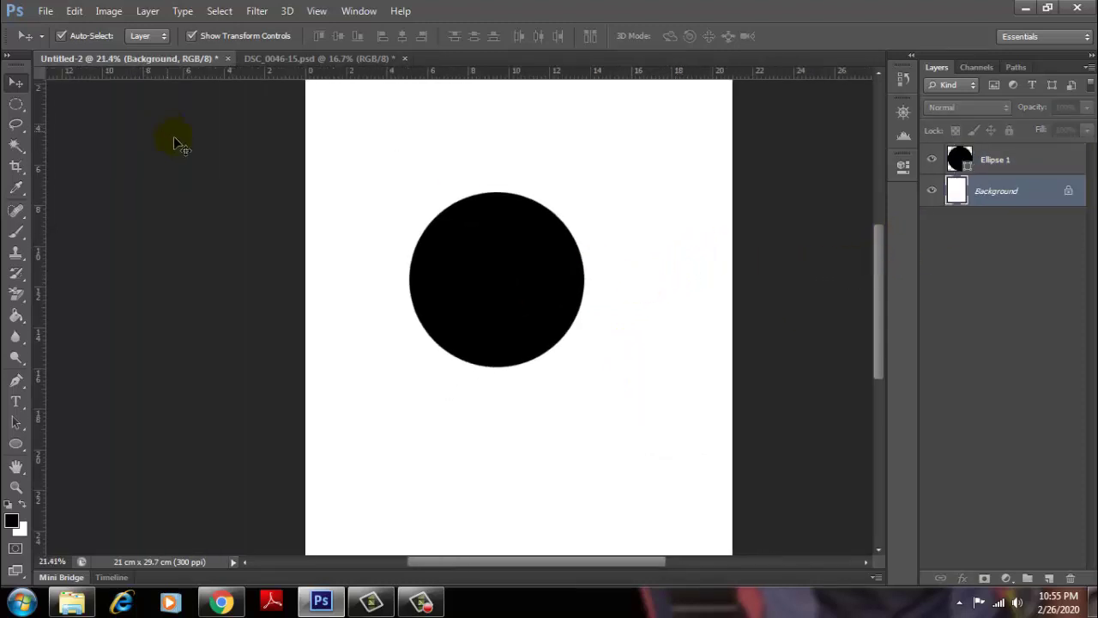
pyautogui.keyDown('alt'); pyautogui.scroll(2, 284, 193); pyautogui.keyUp('alt')
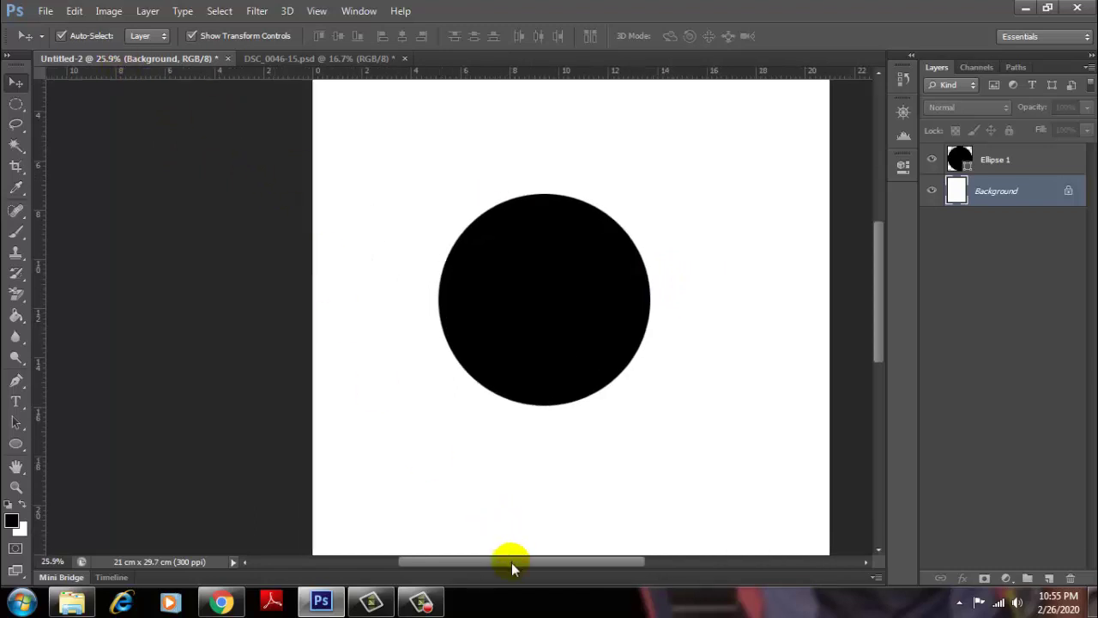
pyautogui.moveTo(511, 562); pyautogui.dragTo(559, 578)
pyautogui.keyDown('alt'); pyautogui.scroll(-2, 147, 86); pyautogui.keyUp('alt')
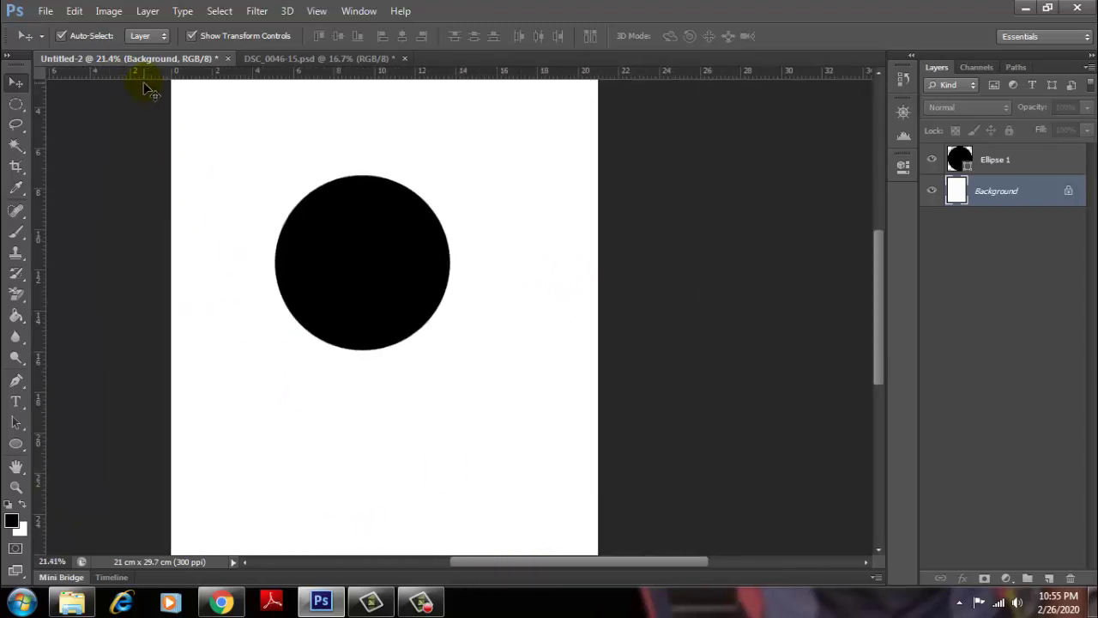
pyautogui.keyDown('alt'); pyautogui.scroll(-1, 147, 86); pyautogui.keyUp('alt')
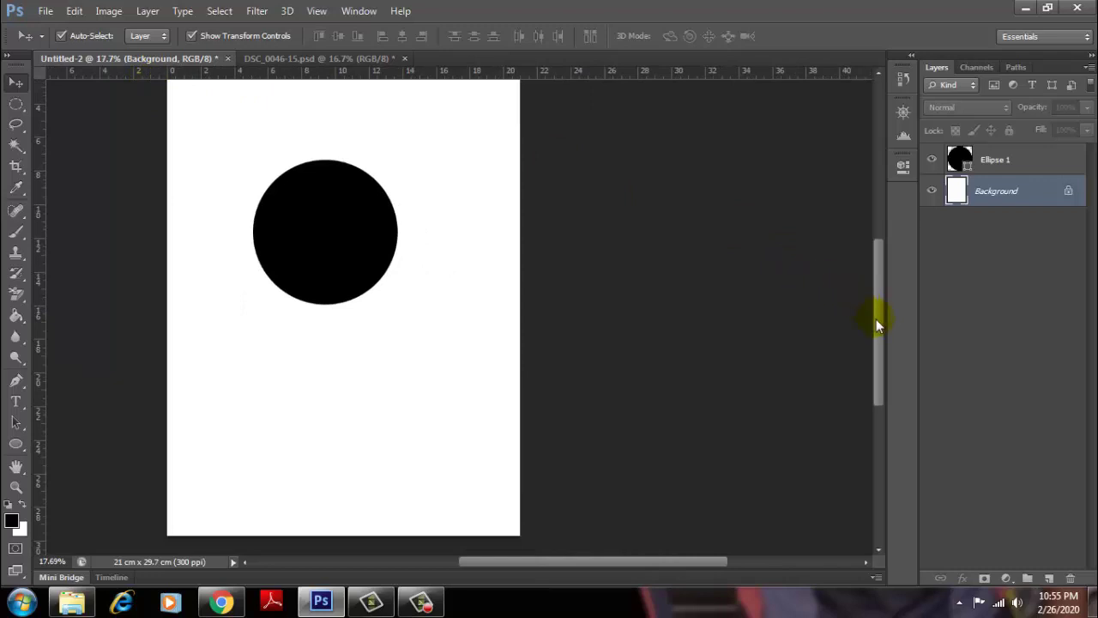
pyautogui.moveTo(882, 311); pyautogui.dragTo(882, 282)
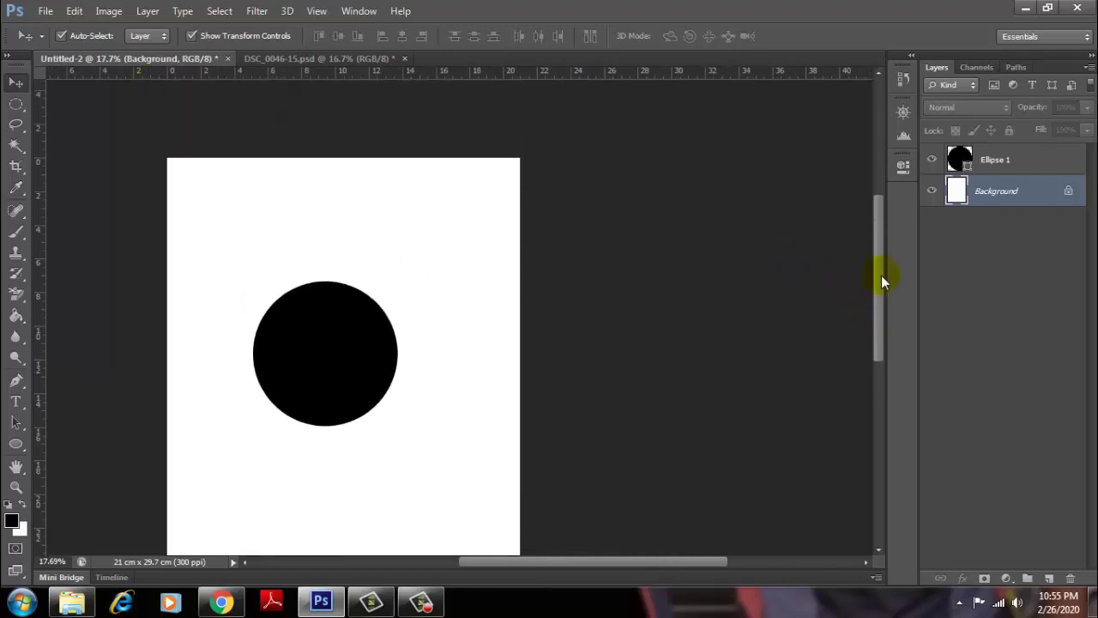
pyautogui.click(338, 372)
pyautogui.moveTo(363, 385); pyautogui.dragTo(311, 336)
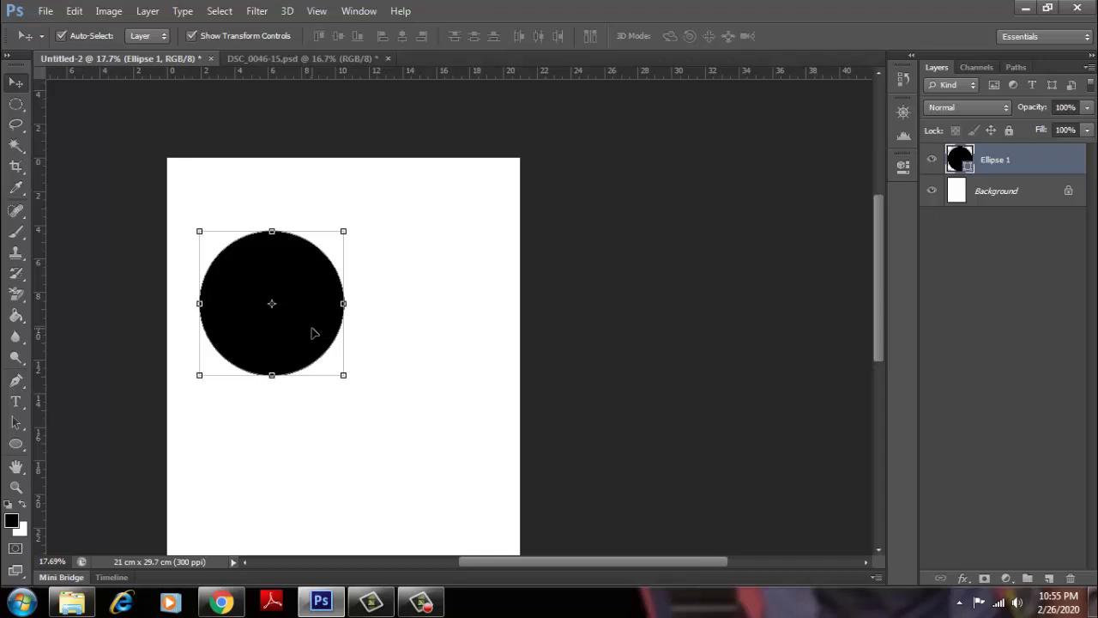
# Step: Drag the couple photo from DSC_0046-15.psd into the A4 document and delete the circle
pyautogui.click(285, 65)
pyautogui.moveTo(515, 304)
pyautogui.mouseDown()
pyautogui.moveTo(190, 62)
pyautogui.moveTo(357, 326)
pyautogui.moveTo(402, 292)
pyautogui.mouseUp()
pyautogui.click(307, 279)
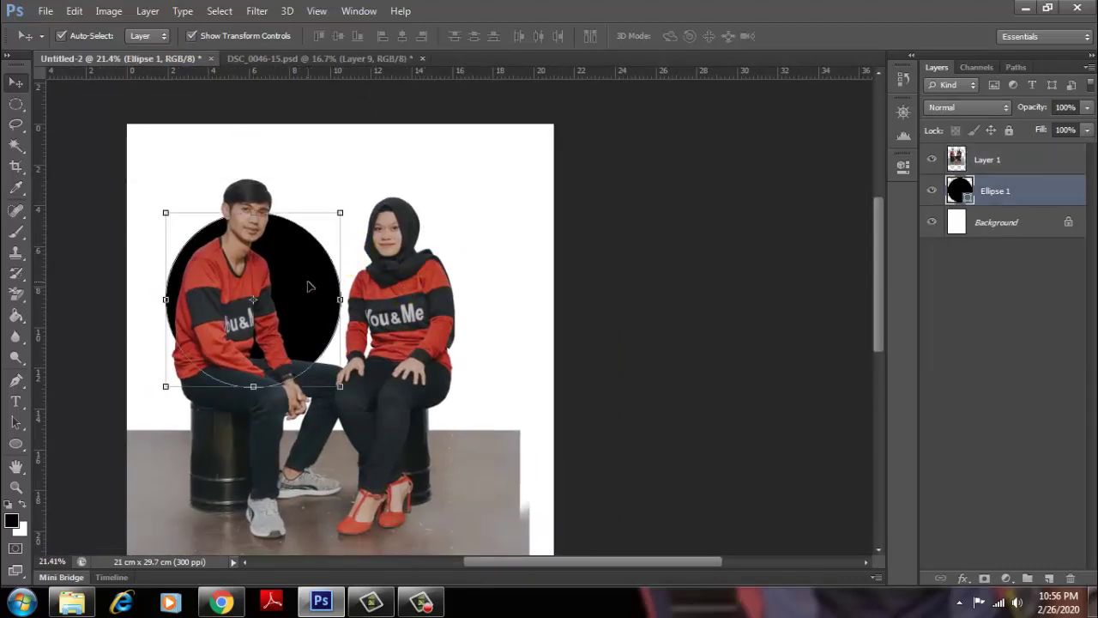
pyautogui.press('Delete')
# Step: Resize and reposition the couple photo to about 81% × 95%
pyautogui.click(485, 208)
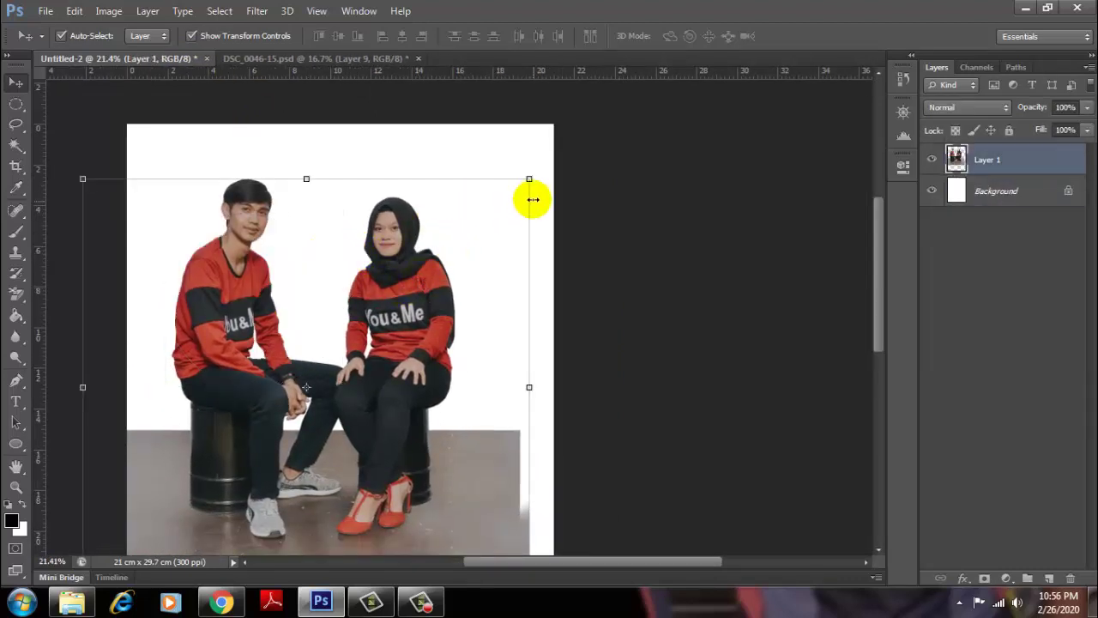
pyautogui.moveTo(529, 178)
pyautogui.mouseDown()
pyautogui.moveTo(383, 233)
pyautogui.moveTo(334, 327)
pyautogui.mouseUp()
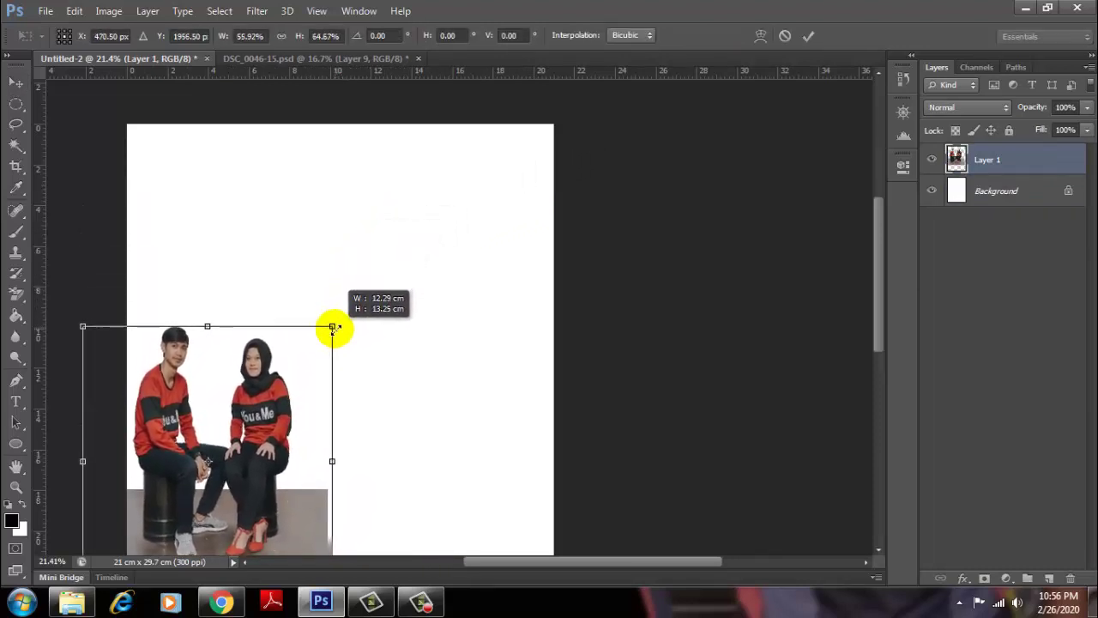
pyautogui.moveTo(305, 371); pyautogui.dragTo(448, 302)
pyautogui.moveTo(471, 258); pyautogui.dragTo(577, 142)
pyautogui.moveTo(534, 177); pyautogui.dragTo(393, 310)
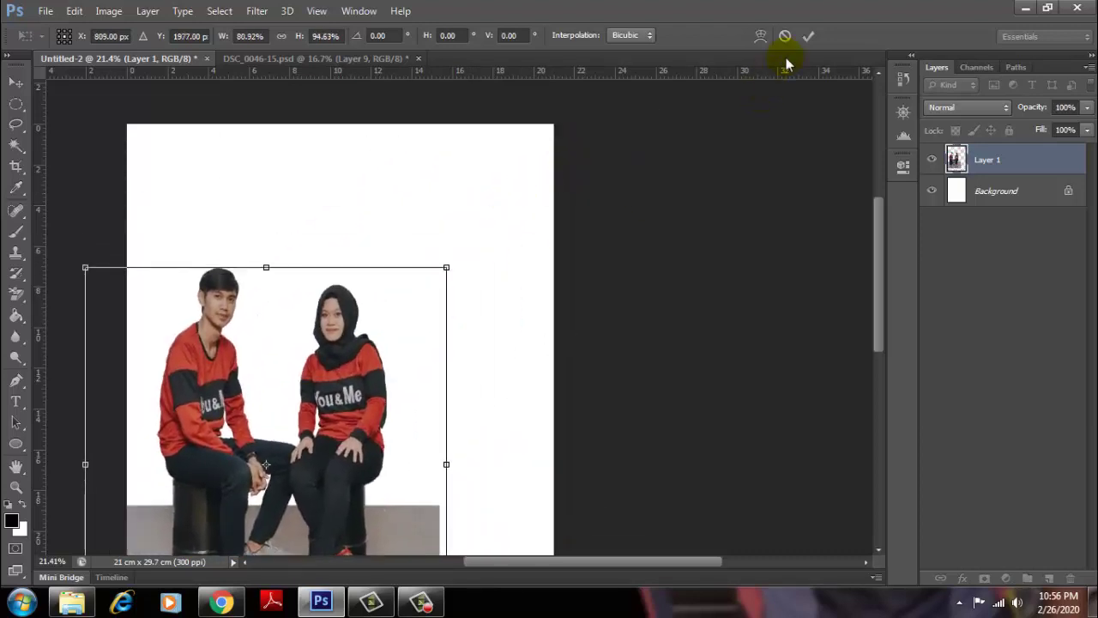
# Step: Commit the photo's resize, then scale it down slightly and commit again
pyautogui.press('Return')
pyautogui.scroll(3, 307, 331)
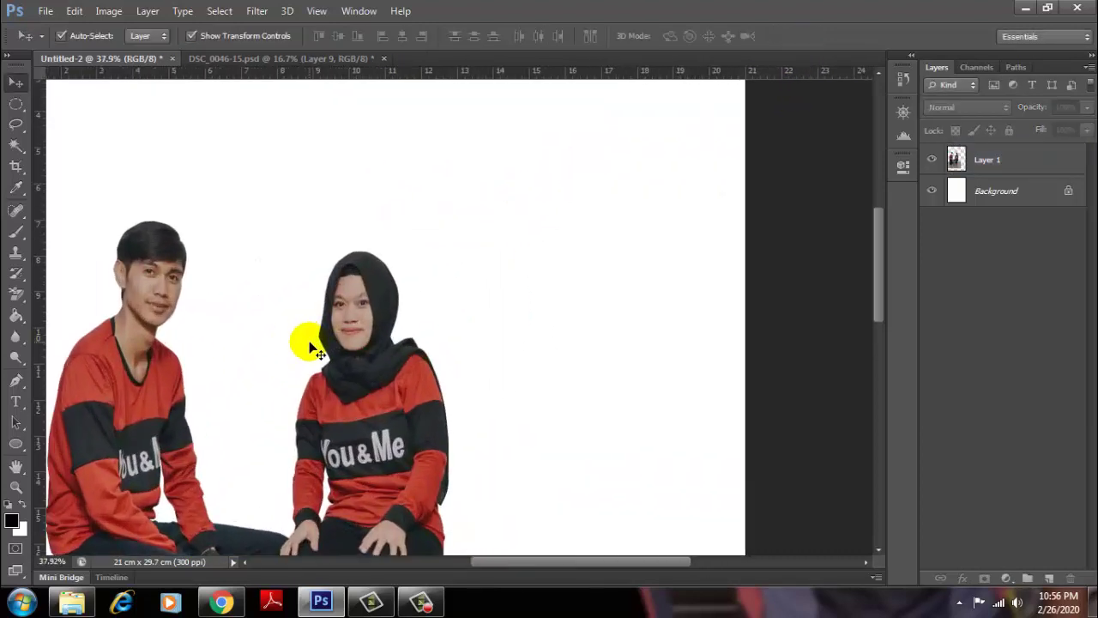
pyautogui.scroll(-3, 313, 347)
pyautogui.scroll(-1, 343, 356)
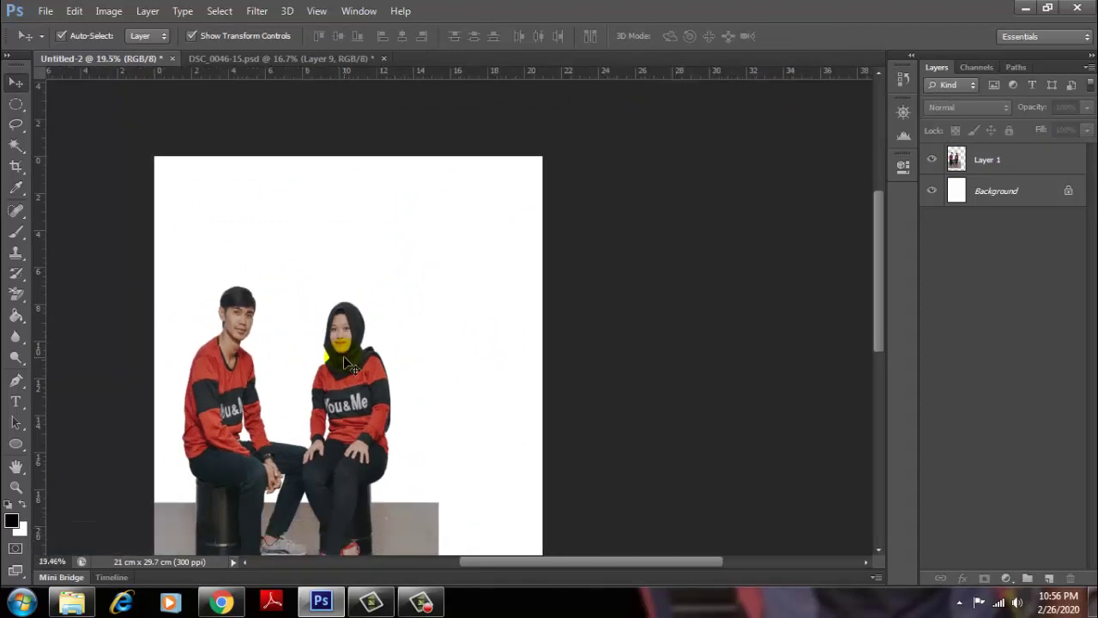
pyautogui.scroll(2, 344, 362)
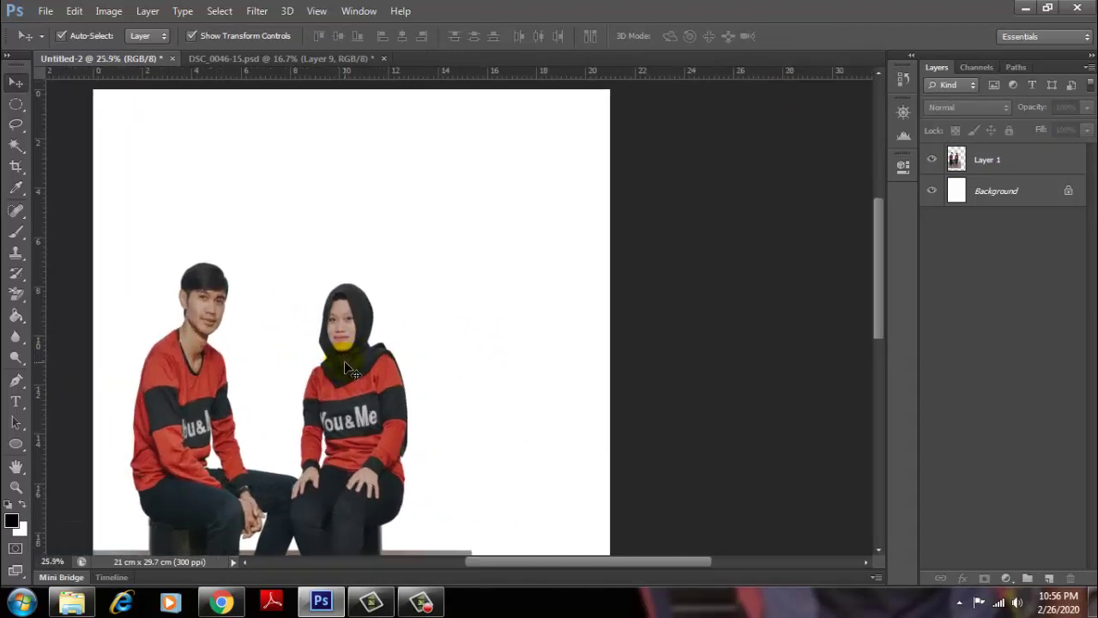
pyautogui.click(277, 338)
pyautogui.scroll(-1, 287, 352)
pyautogui.scroll(1, 341, 363)
pyautogui.scroll(2, 341, 363)
pyautogui.click(347, 368)
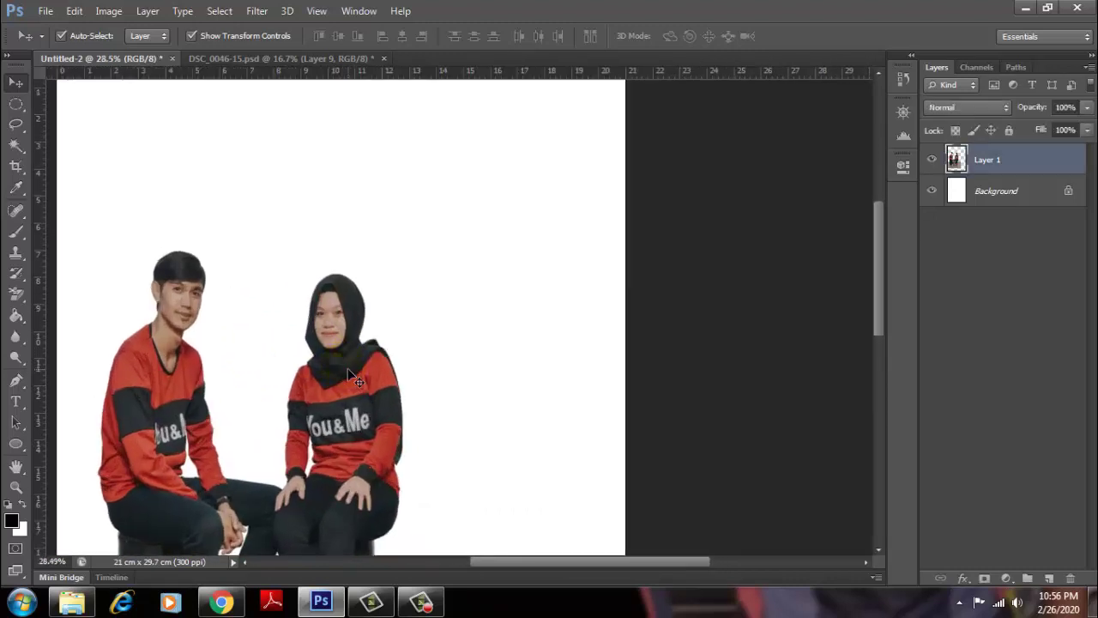
pyautogui.moveTo(470, 249); pyautogui.dragTo(426, 260)
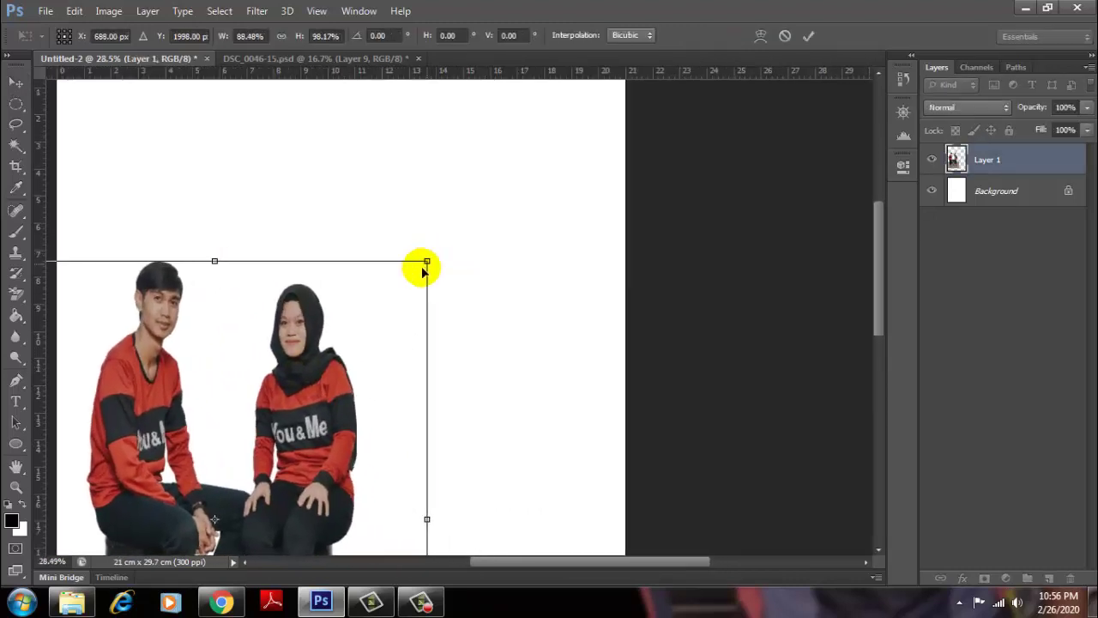
pyautogui.click(808, 35)
pyautogui.click(759, 155)
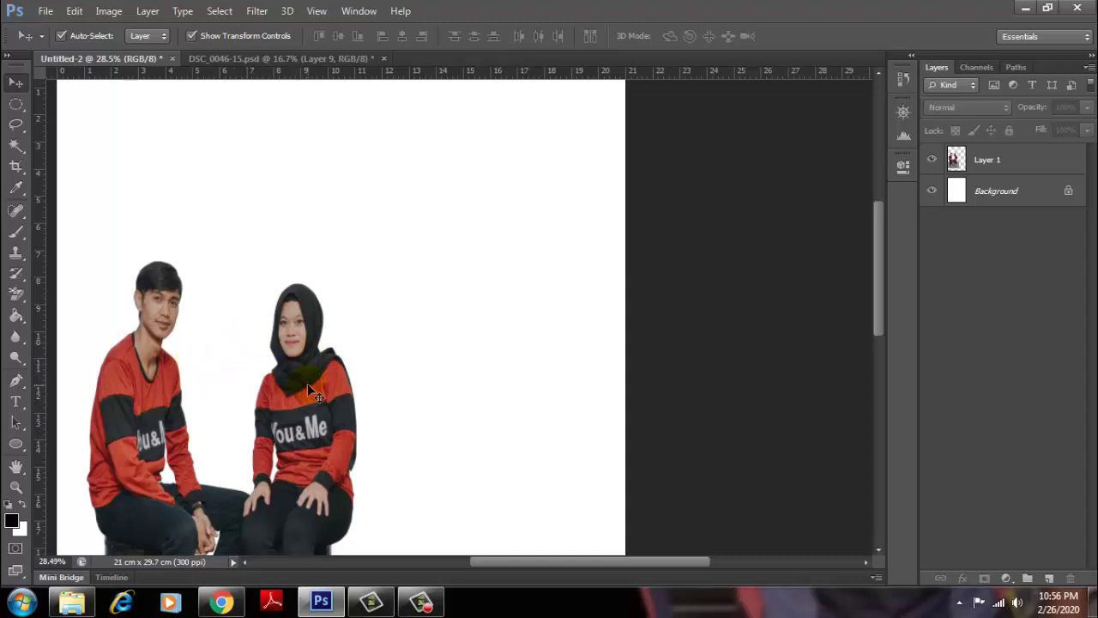
# Step: Delete the resized photo and bring a fresh copy from DSC_0046-15.psd
pyautogui.click(308, 385)
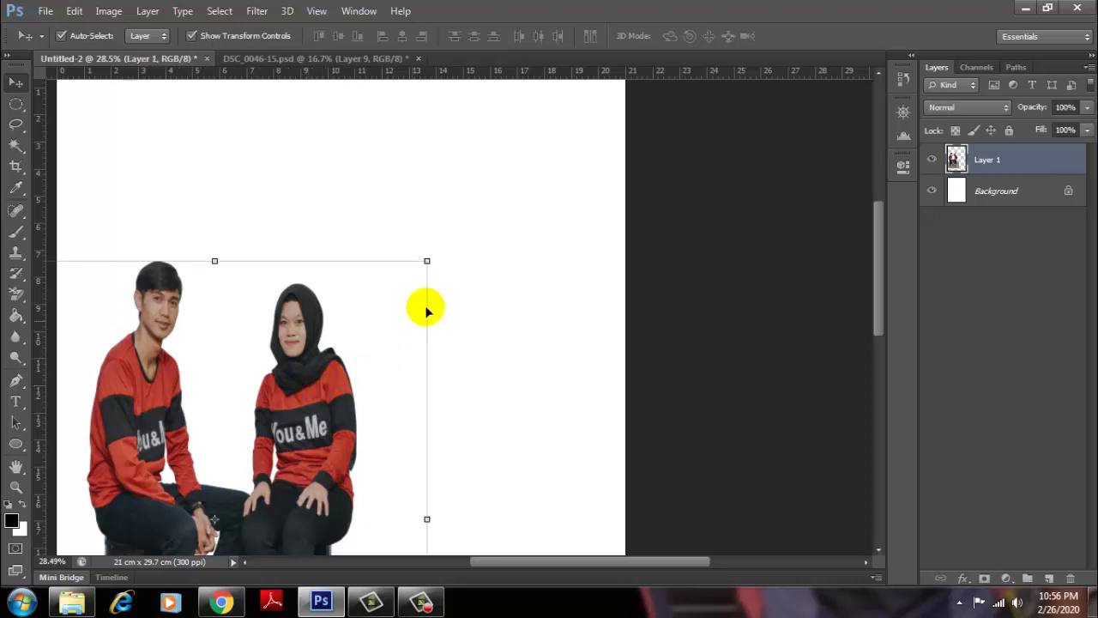
pyautogui.press('Delete')
pyautogui.click(279, 59)
pyautogui.moveTo(519, 305)
pyautogui.mouseDown()
pyautogui.moveTo(150, 59)
pyautogui.moveTo(341, 321)
pyautogui.mouseUp()
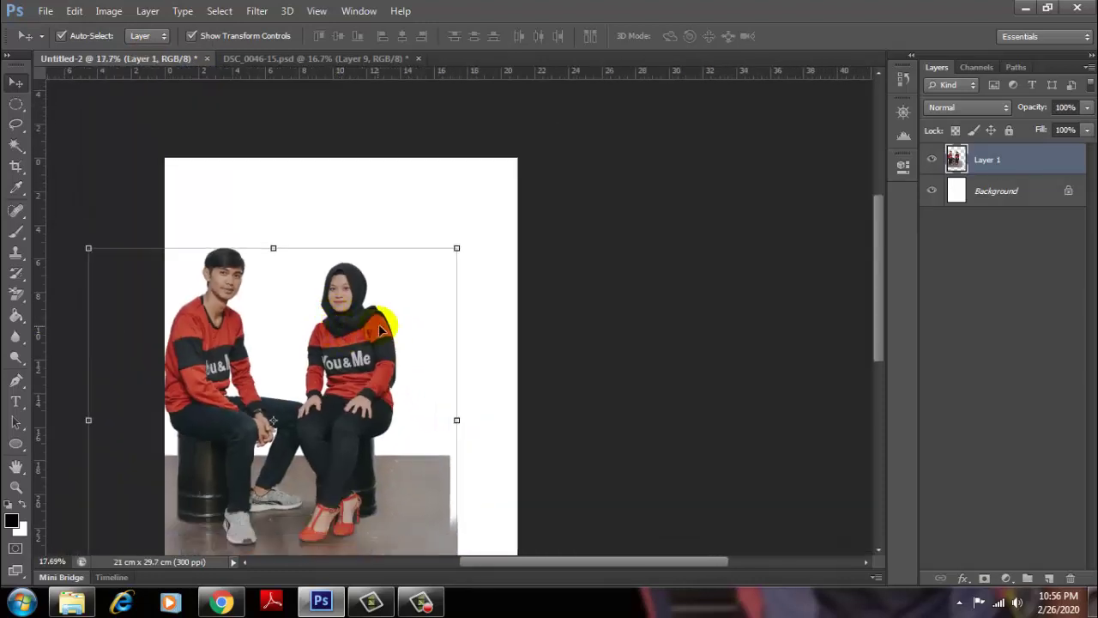
# Step: Enlarge the new photo to about 125%, move it down, and commit
pyautogui.click(459, 245)
pyautogui.moveTo(459, 245); pyautogui.dragTo(520, 187)
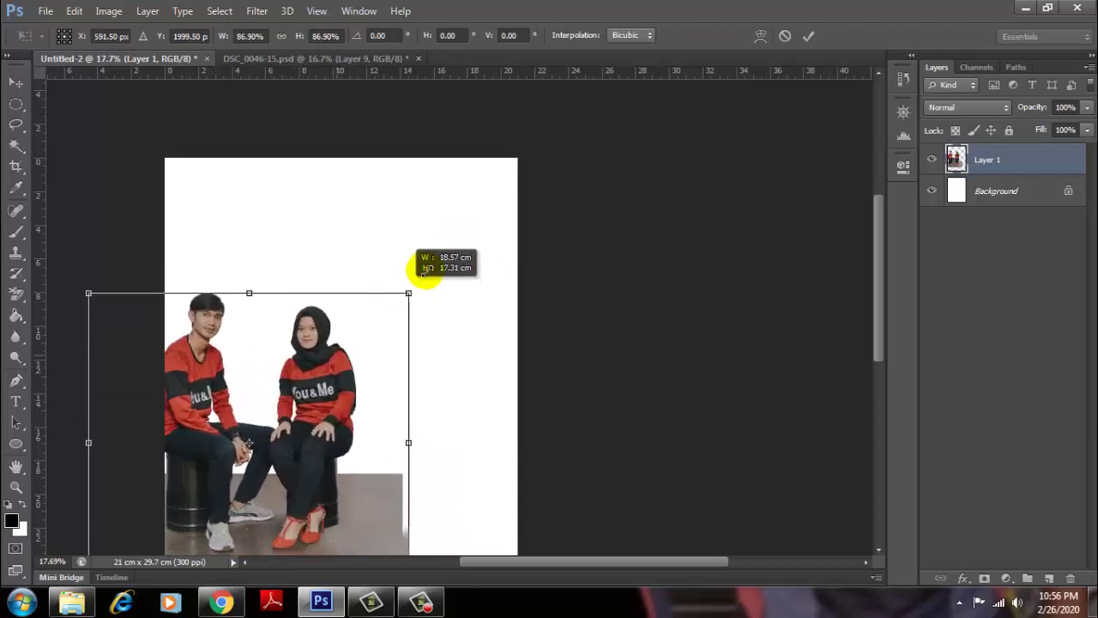
pyautogui.moveTo(465, 236); pyautogui.dragTo(455, 298)
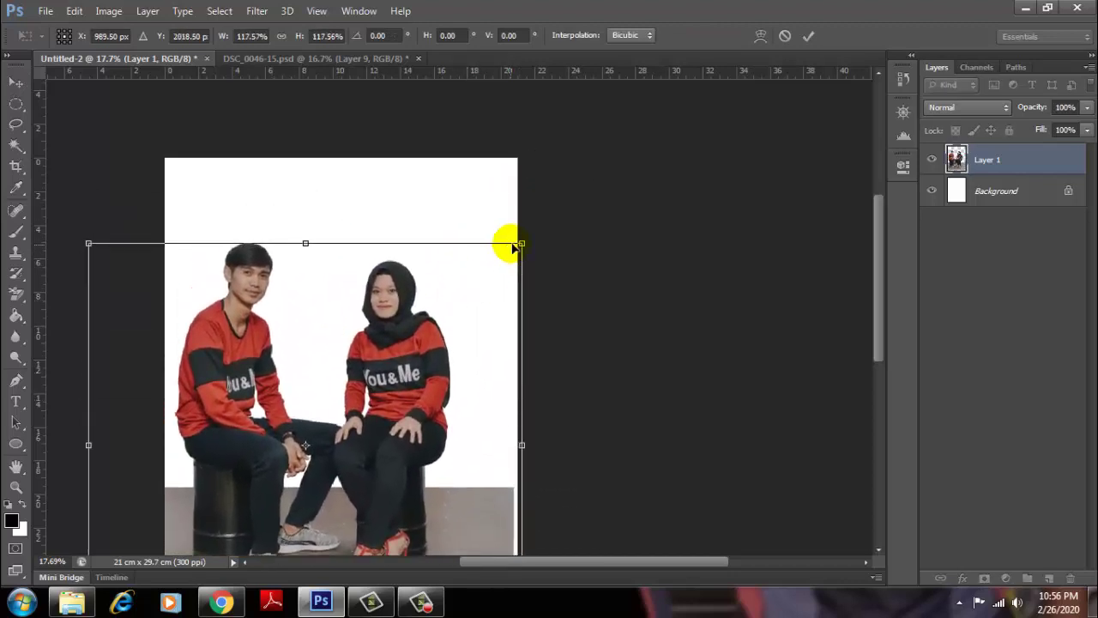
pyautogui.moveTo(521, 242)
pyautogui.mouseDown()
pyautogui.moveTo(533, 233)
pyautogui.moveTo(461, 320)
pyautogui.moveTo(607, 177)
pyautogui.moveTo(331, 417)
pyautogui.moveTo(563, 203)
pyautogui.moveTo(372, 393)
pyautogui.moveTo(557, 215)
pyautogui.mouseUp()
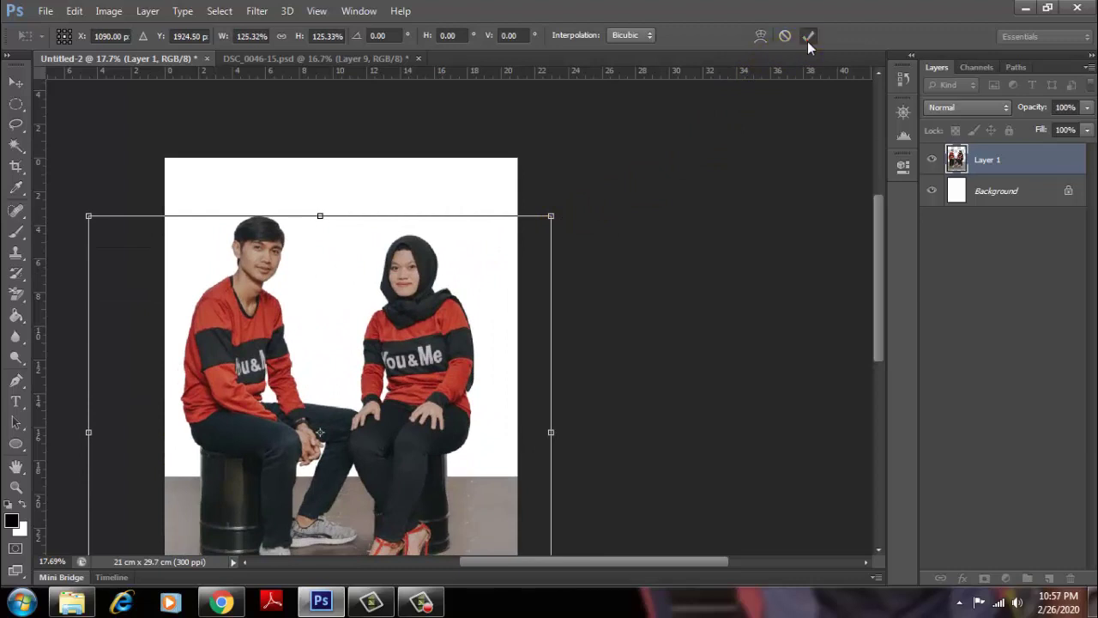
pyautogui.click(808, 35)
pyautogui.click(473, 294)
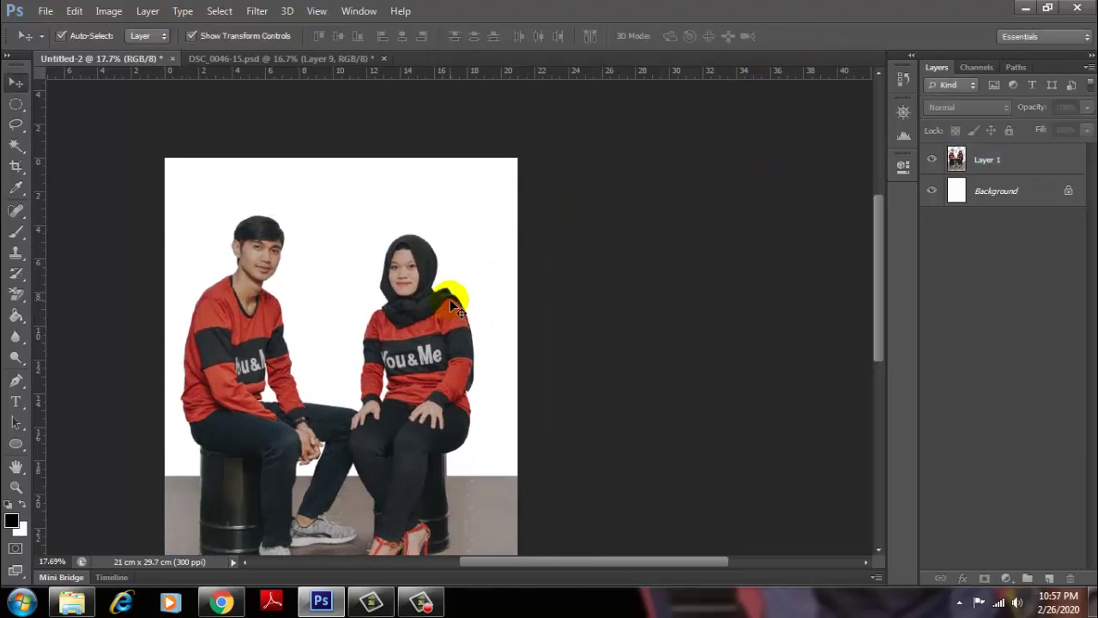